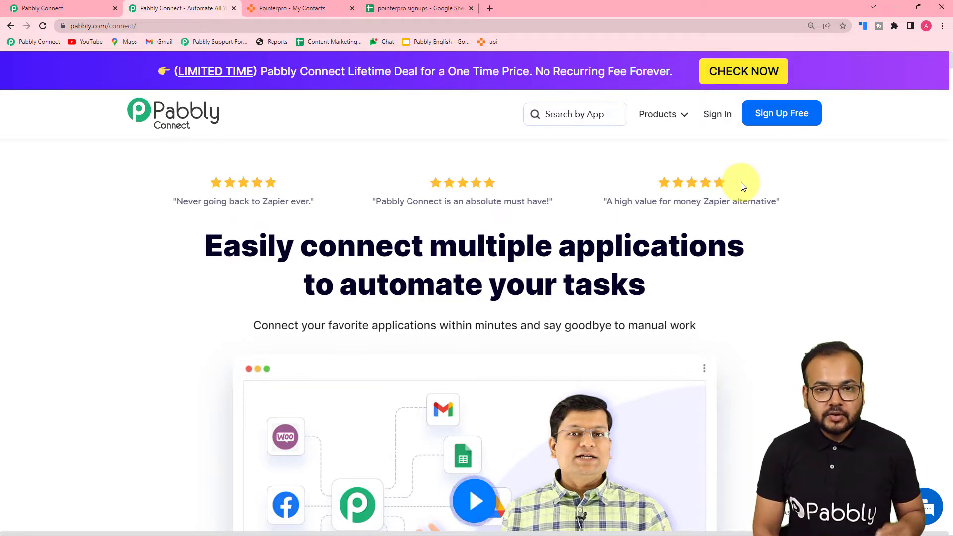
# Step: Create a workflow named "Pointerpro to Google Sheets" from the Pabbly Connect dashboard
pyautogui.click(645, 115)
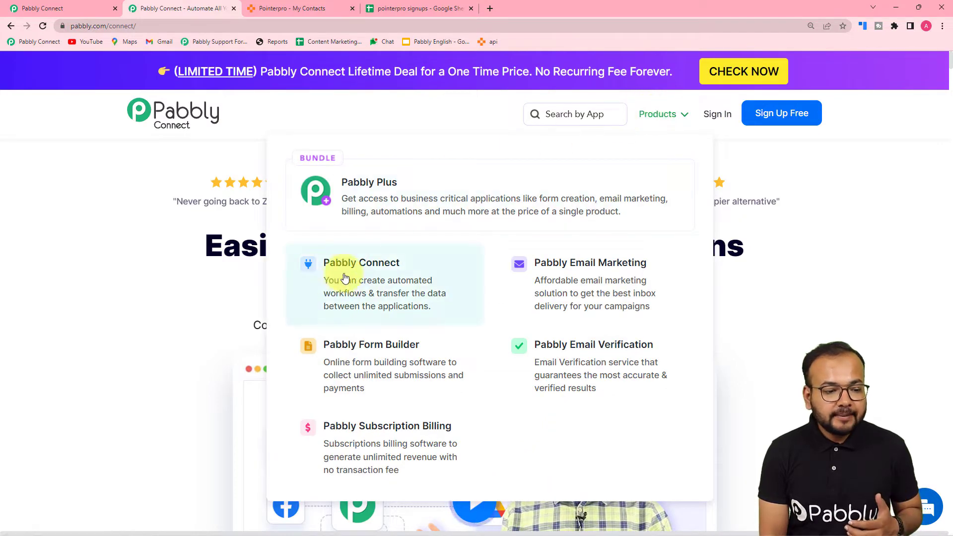
pyautogui.click(54, 10)
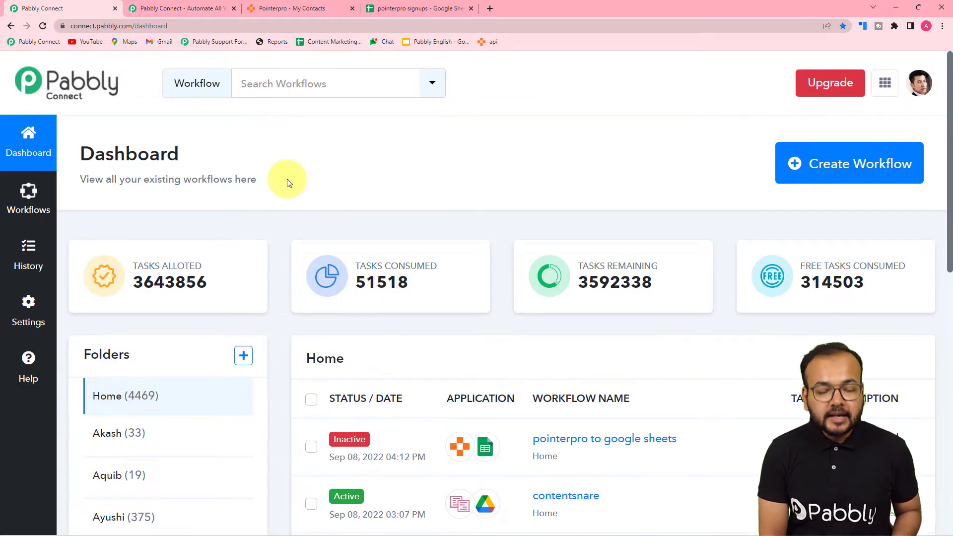
pyautogui.click(870, 171)
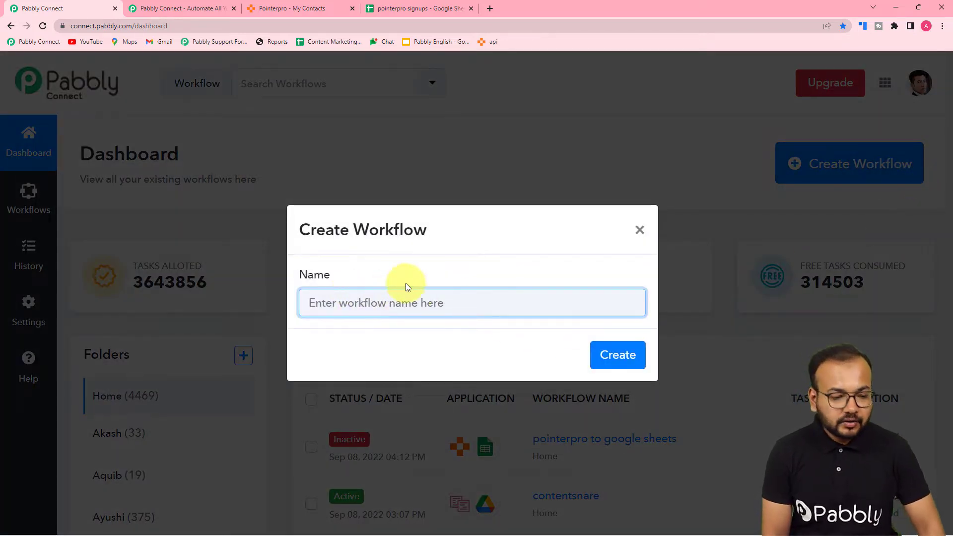
pyautogui.write('Po')
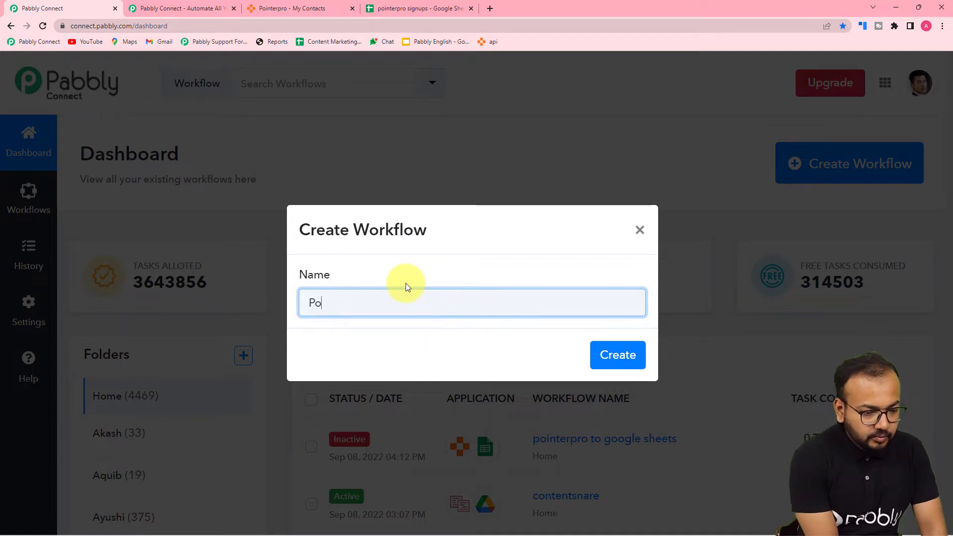
pyautogui.write('inter')
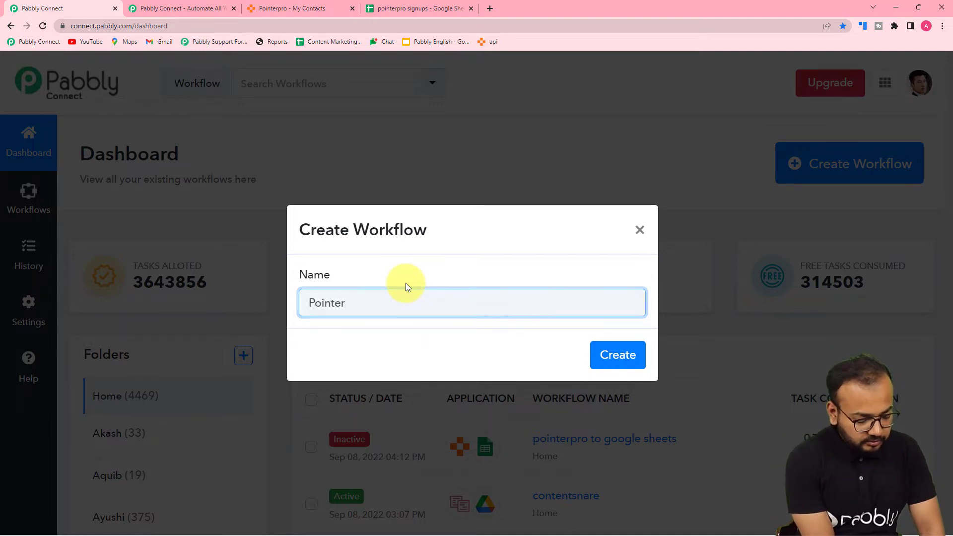
pyautogui.write('pro to ')
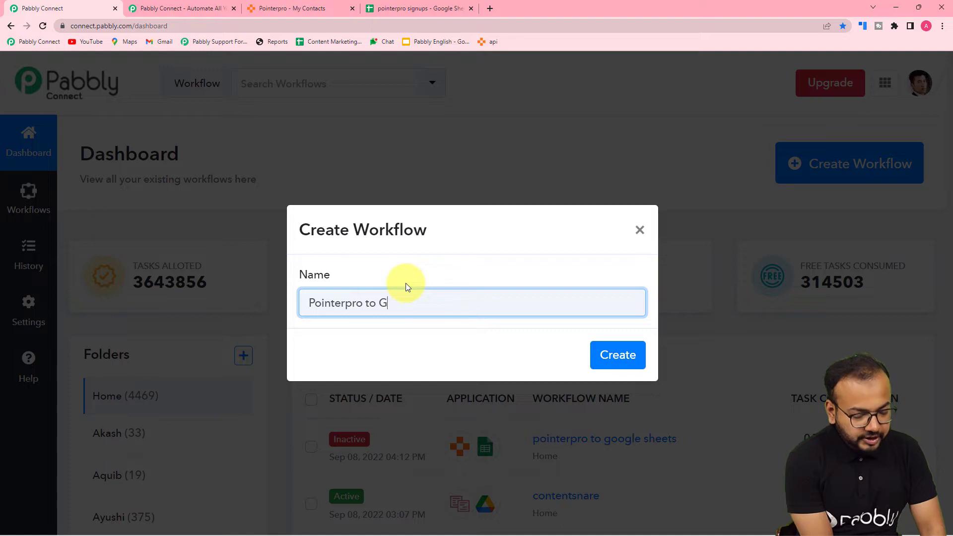
pyautogui.write('Google Sheets')
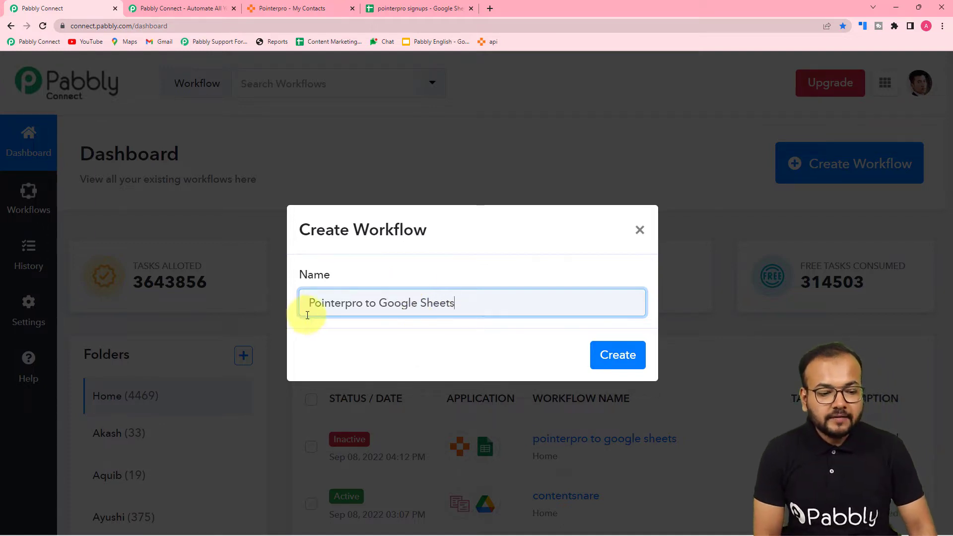
pyautogui.click(623, 361)
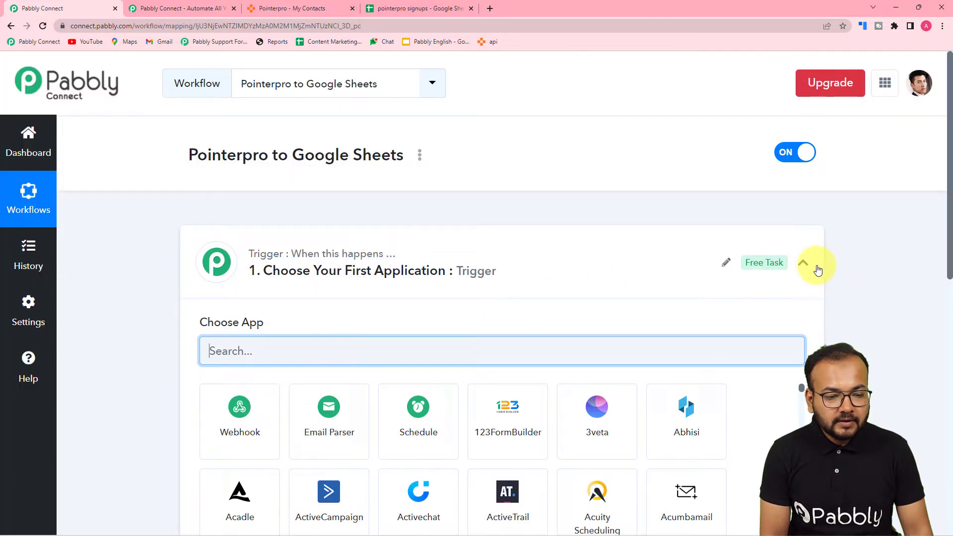
# Step: Examine the new workflow's trigger and action sections and the apps available for the trigger
pyautogui.click(818, 269)
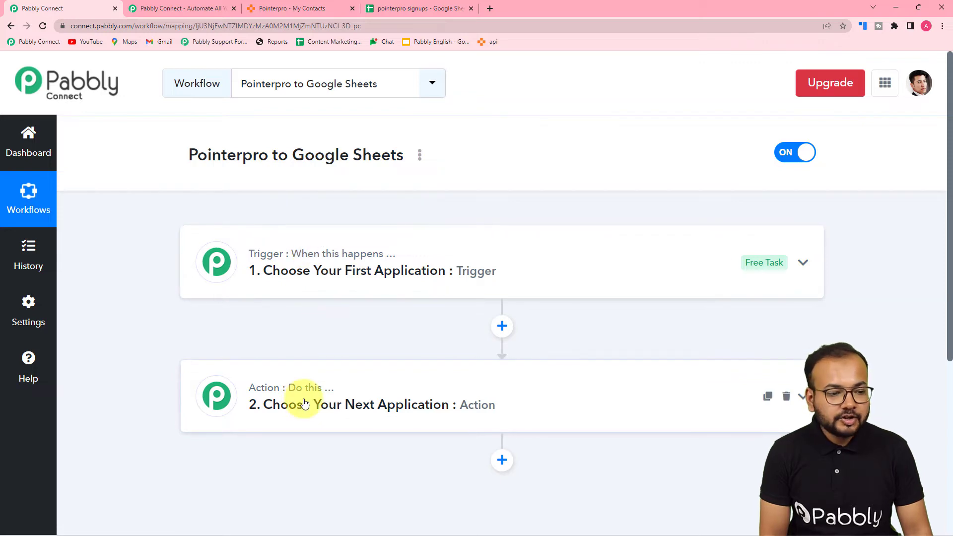
pyautogui.click(286, 272)
pyautogui.scroll(-2, 285, 272)
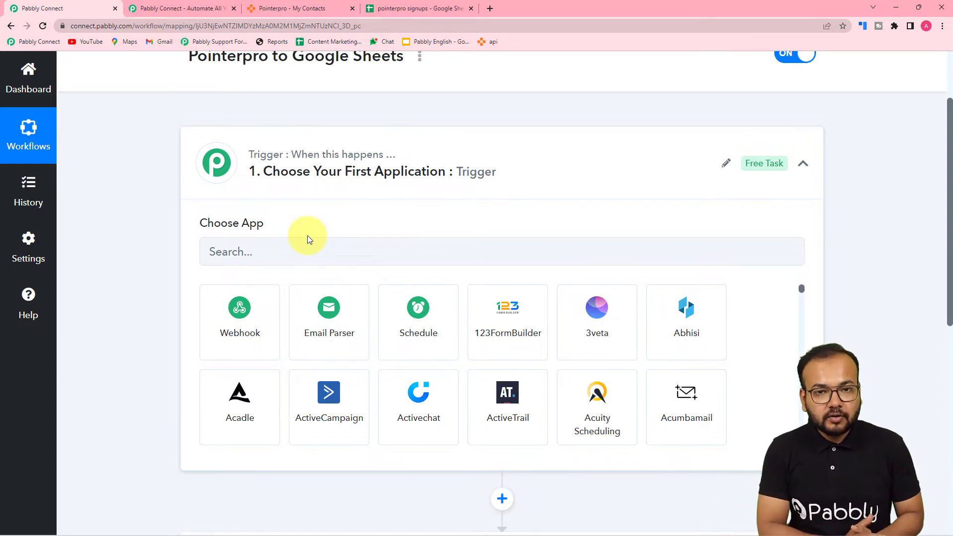
pyautogui.scroll(-5, 259, 287)
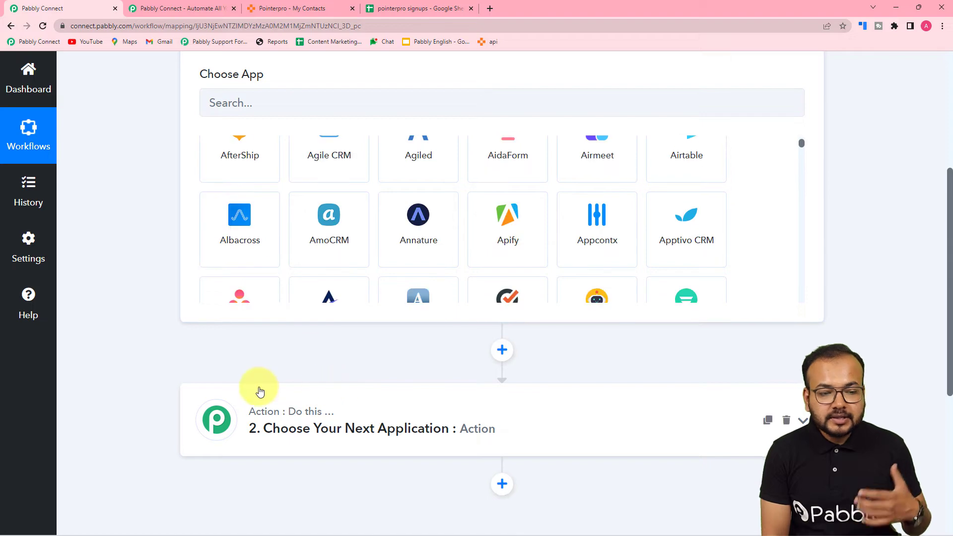
pyautogui.scroll(3, 260, 389)
pyautogui.scroll(-3, 144, 349)
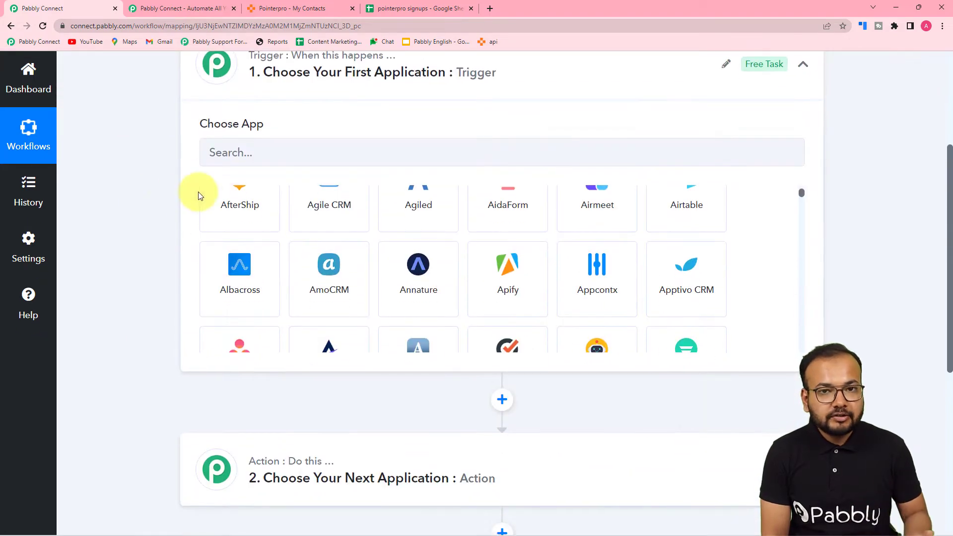
pyautogui.scroll(3, 118, 241)
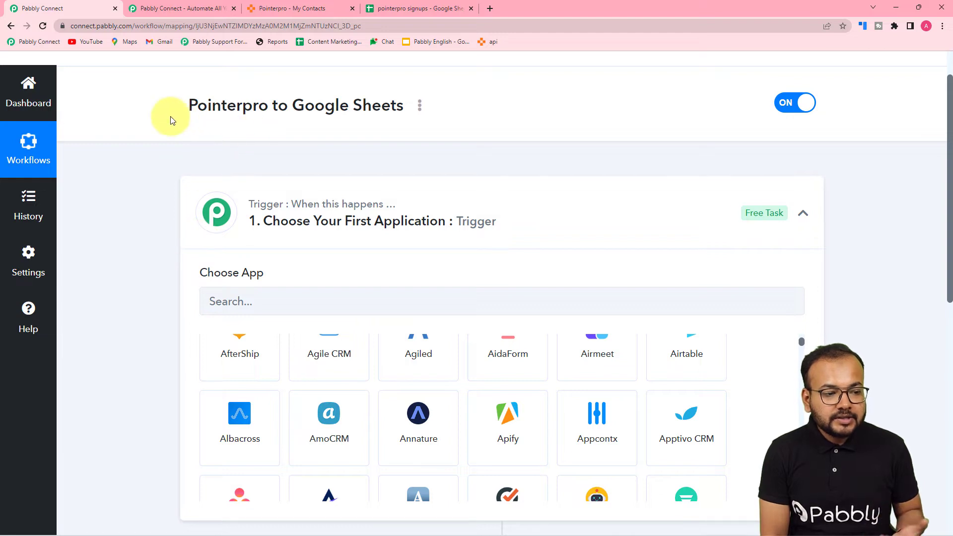
pyautogui.scroll(1, 274, 199)
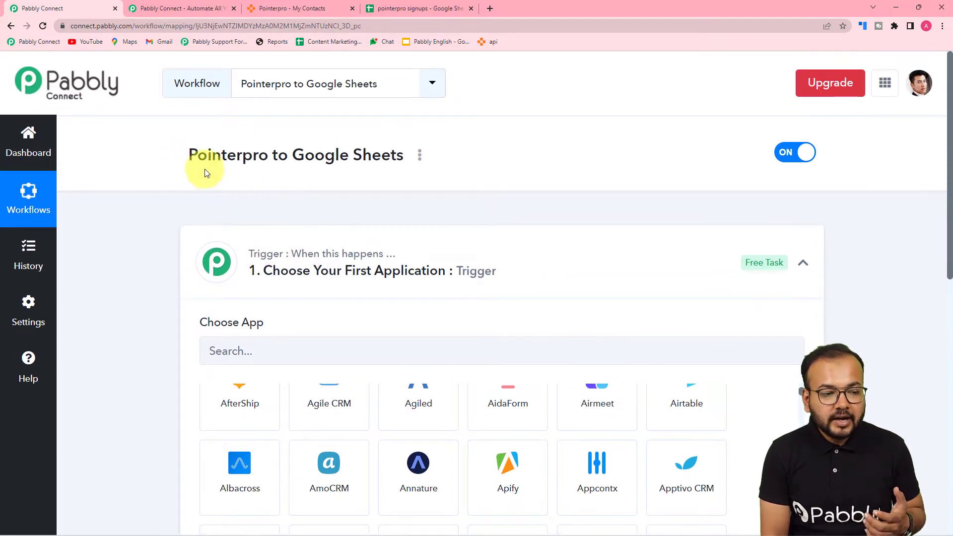
pyautogui.scroll(-5, 109, 235)
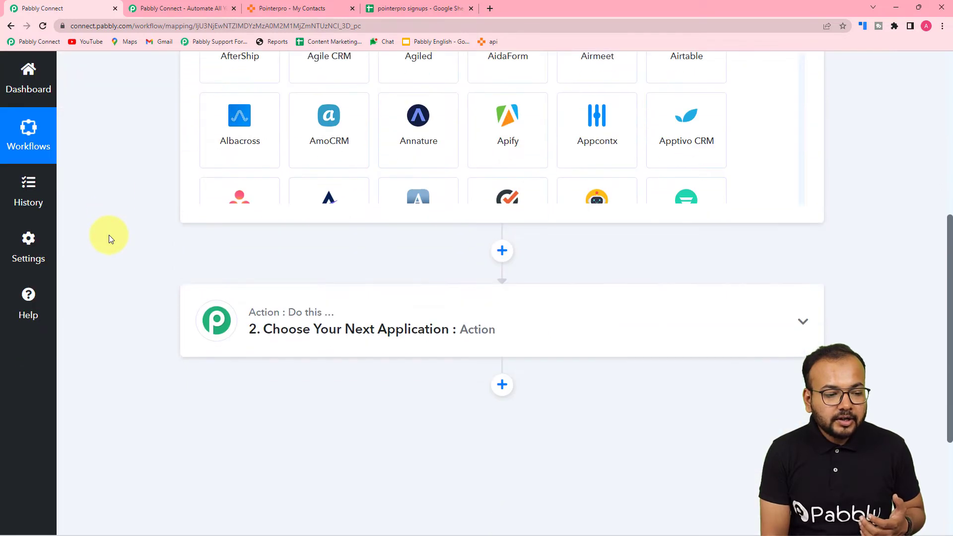
pyautogui.scroll(5, 109, 234)
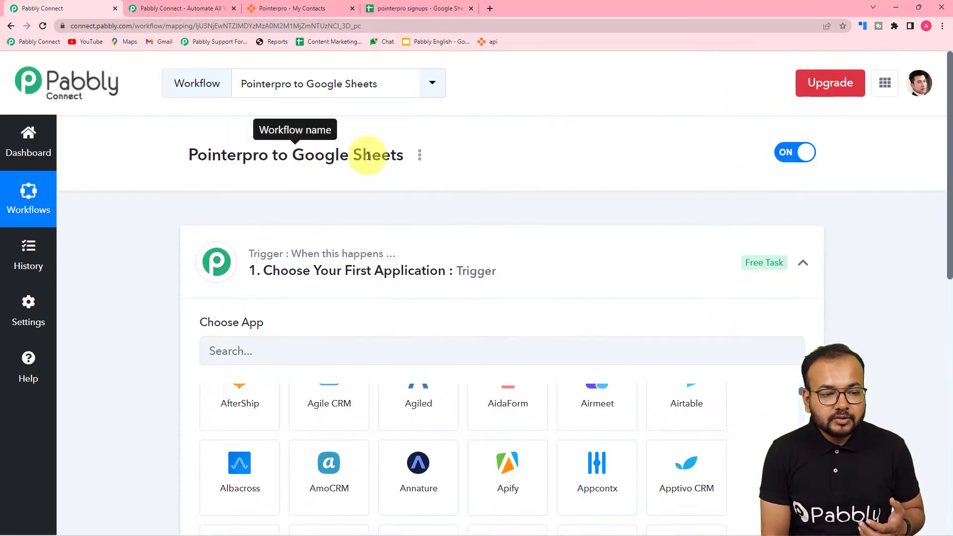
# Step: Choose Pointerpro as the trigger app and set its trigger event to New Contact
pyautogui.click(307, 346)
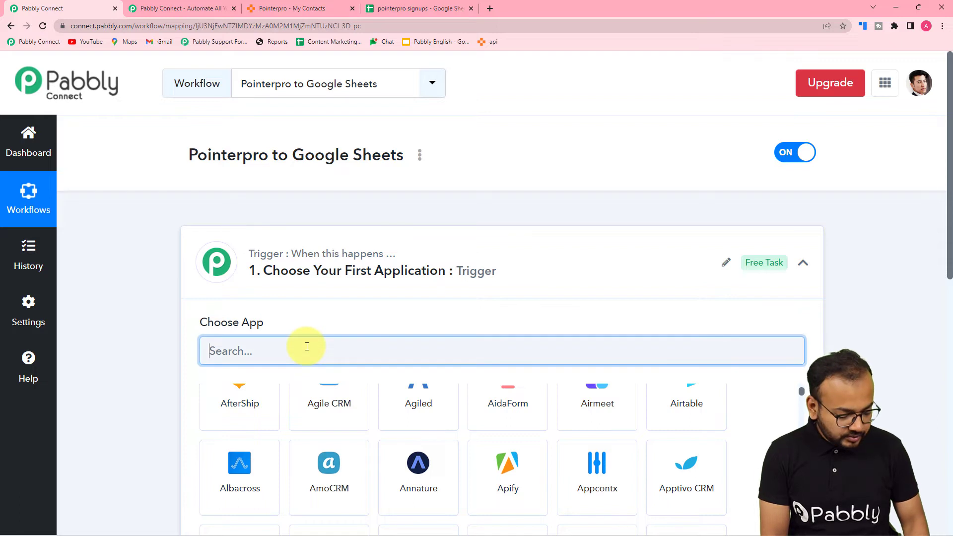
pyautogui.write('pointer')
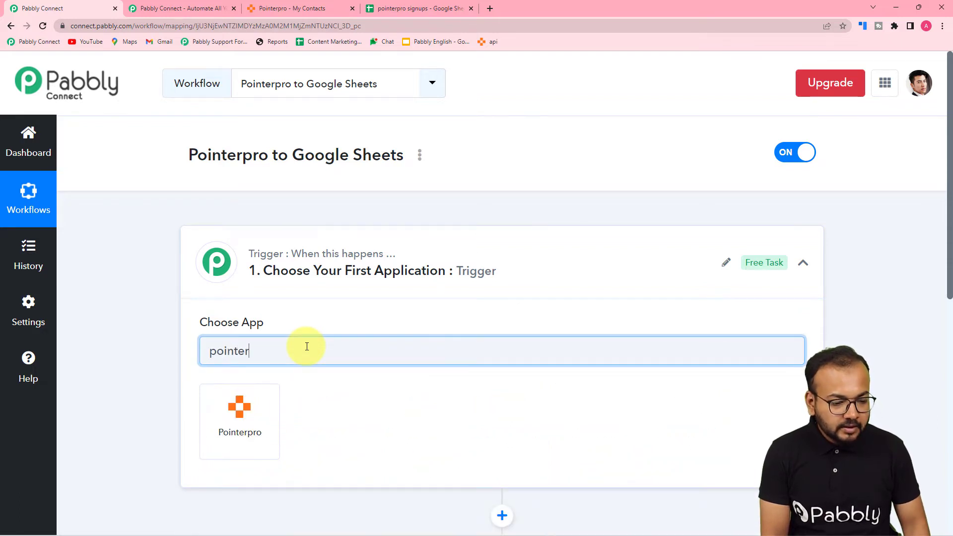
pyautogui.click(222, 440)
pyautogui.scroll(-4, 157, 399)
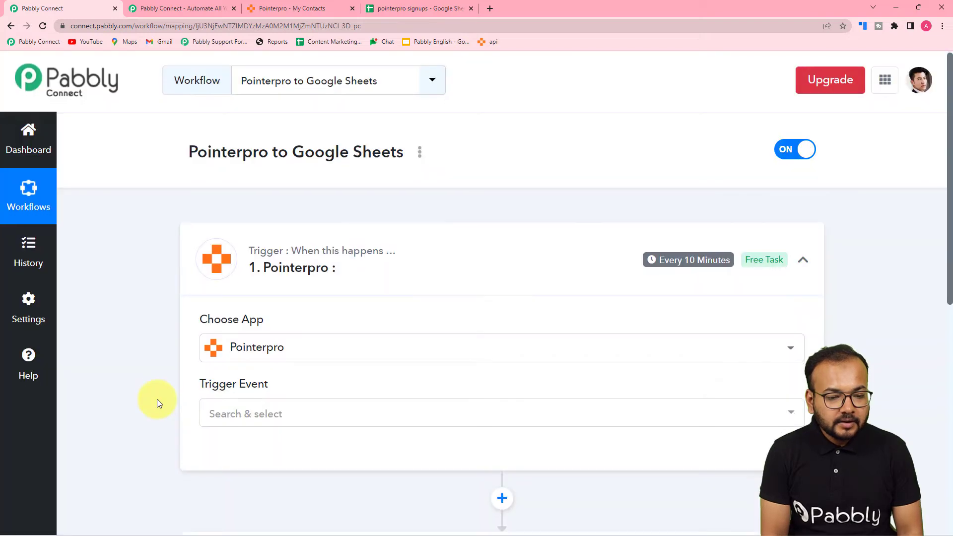
pyautogui.scroll(2, 709, 165)
pyautogui.moveTo(702, 165)
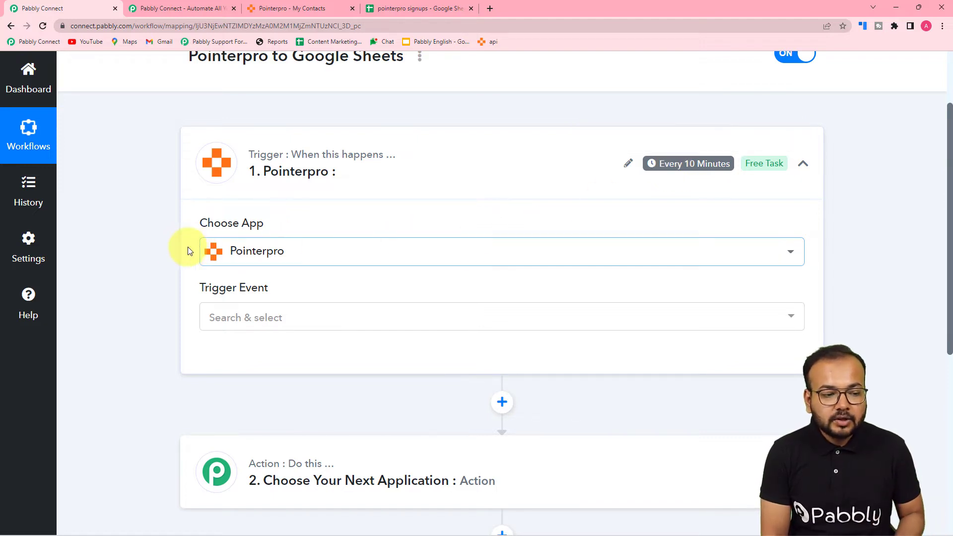
pyautogui.scroll(-1, 172, 252)
pyautogui.click(239, 266)
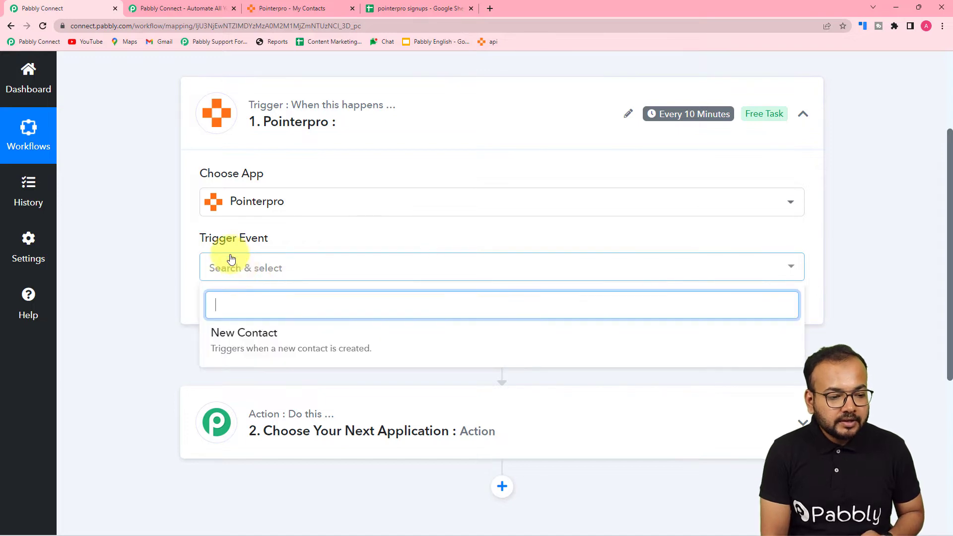
pyautogui.click(258, 347)
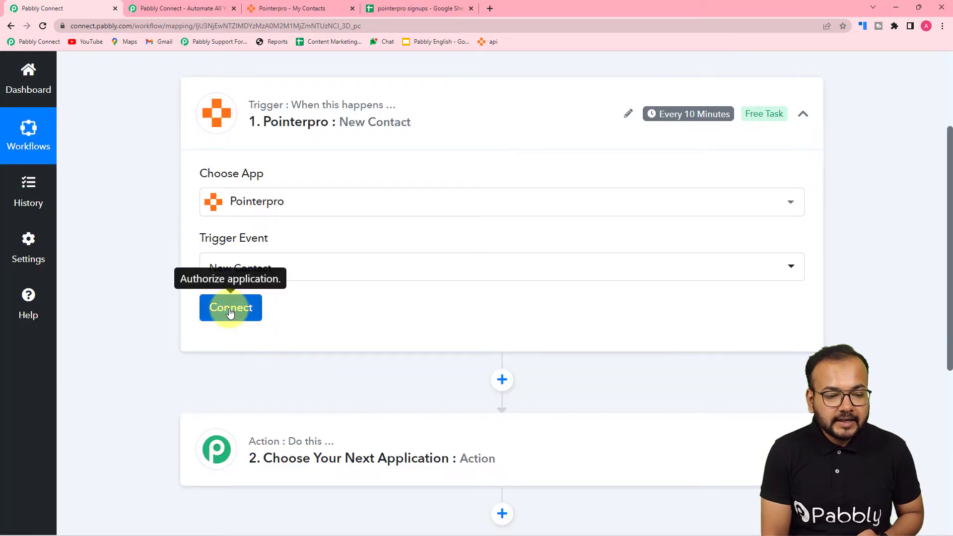
# Step: Start connecting a Pointerpro account to the trigger, using the Add New Connection option
pyautogui.click(229, 310)
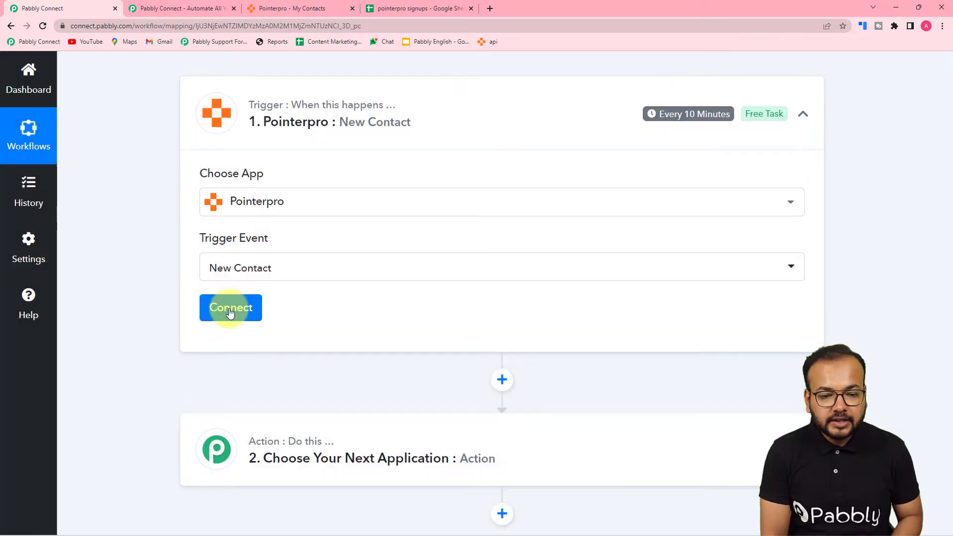
pyautogui.click(449, 208)
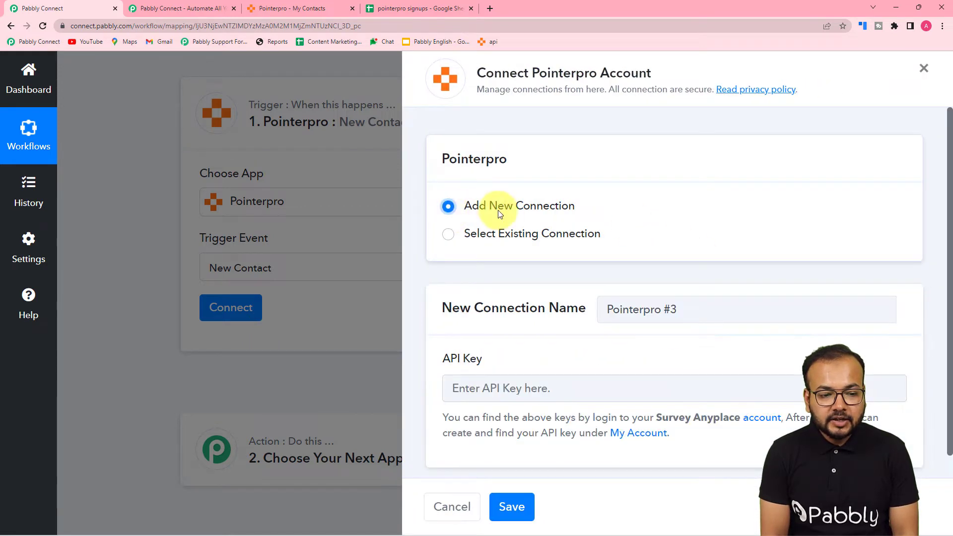
pyautogui.scroll(-1, 517, 377)
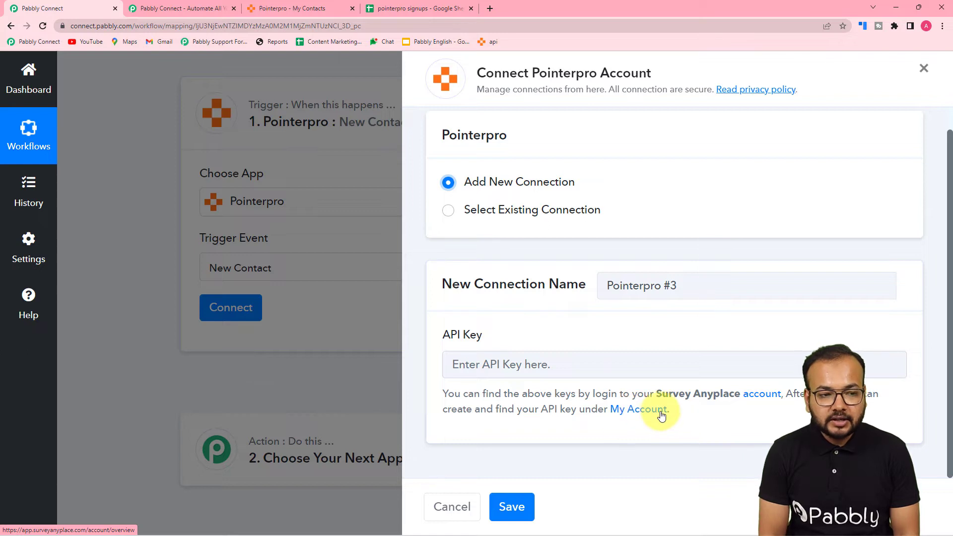
# Step: Switch to Pointerpro and copy the API key from the technical info on the account page
pyautogui.click(276, 5)
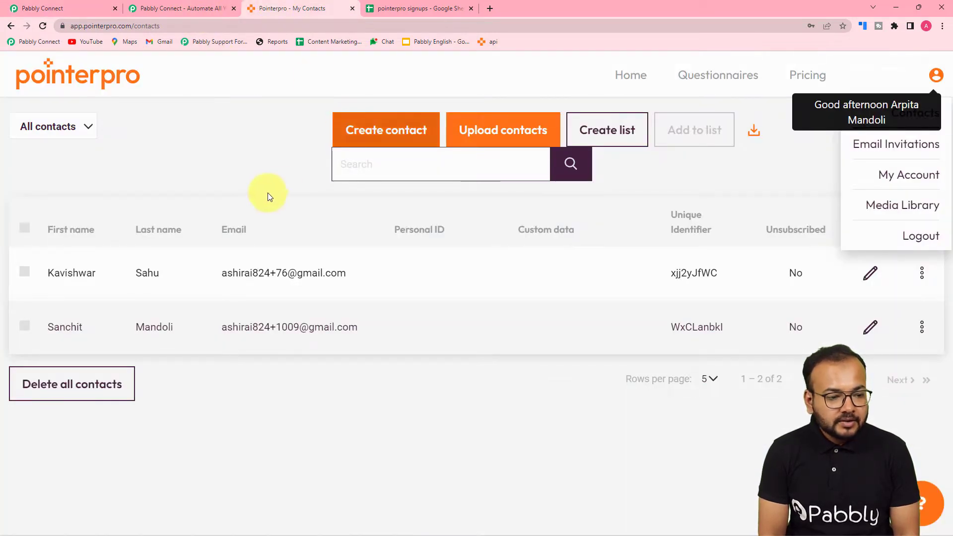
pyautogui.click(779, 162)
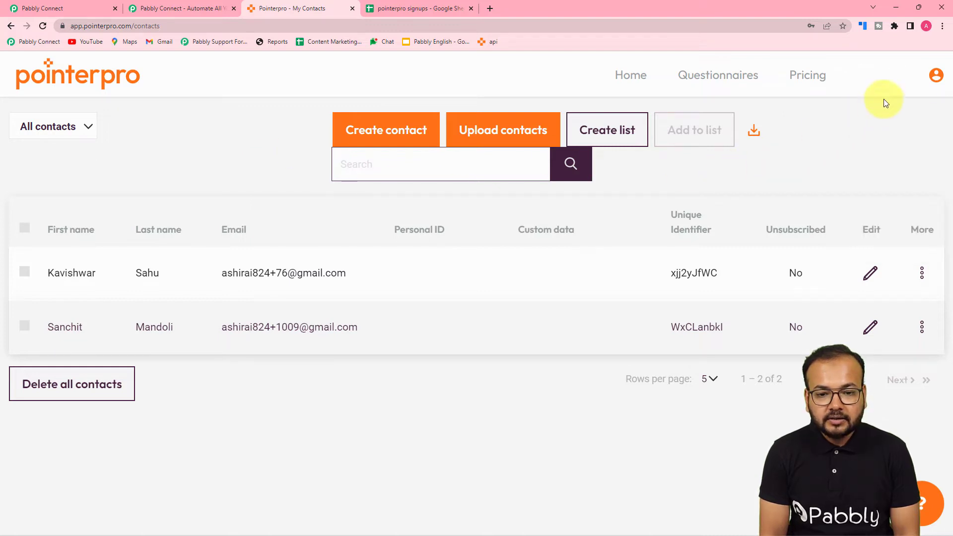
pyautogui.click(937, 76)
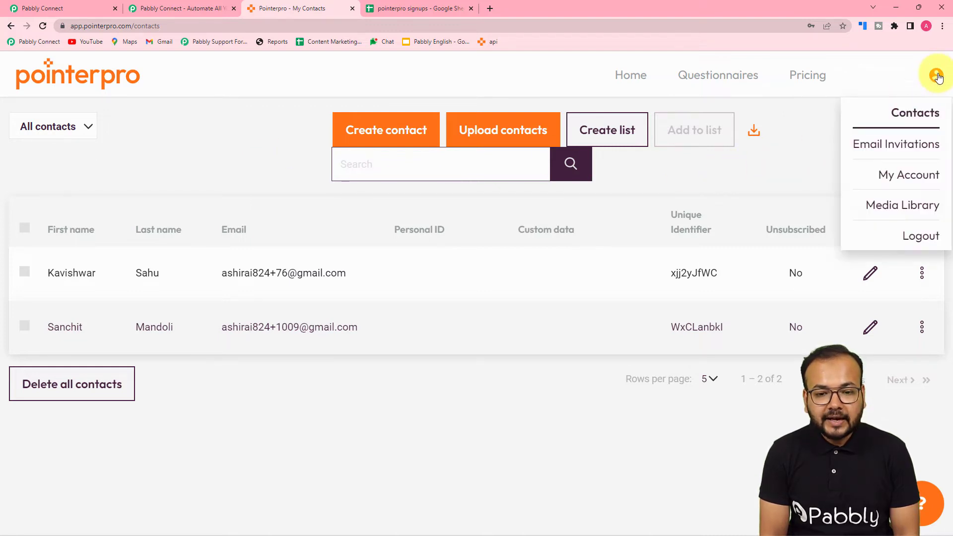
pyautogui.click(893, 177)
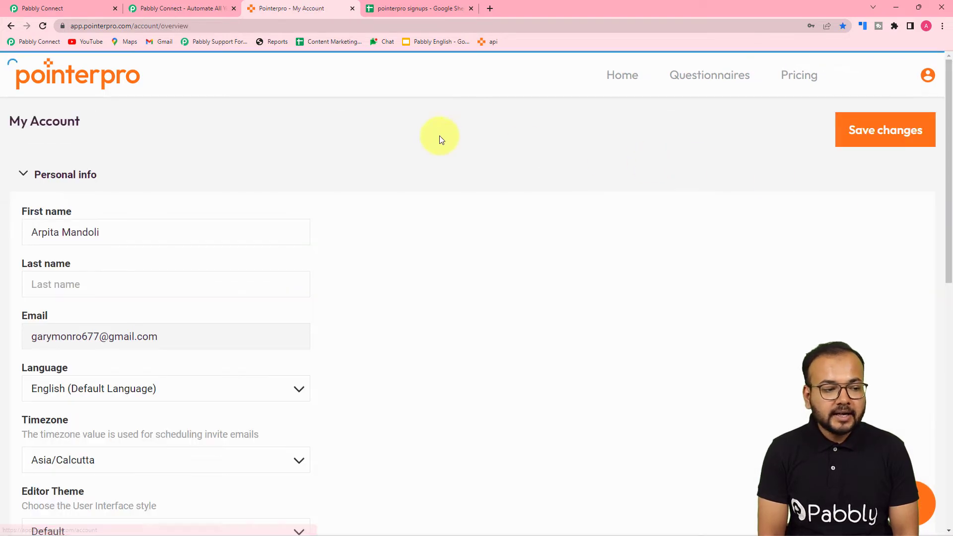
pyautogui.scroll(-5, 217, 160)
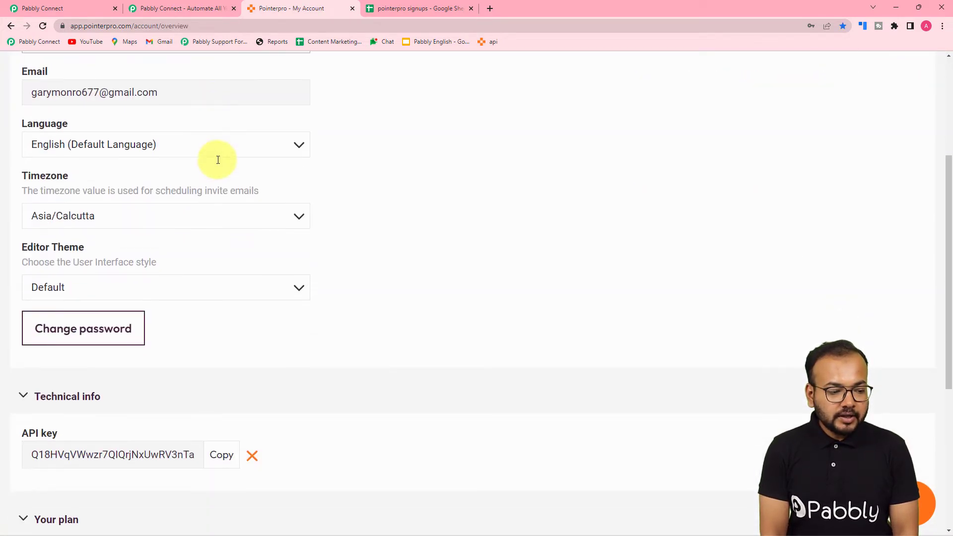
pyautogui.scroll(-5, 217, 160)
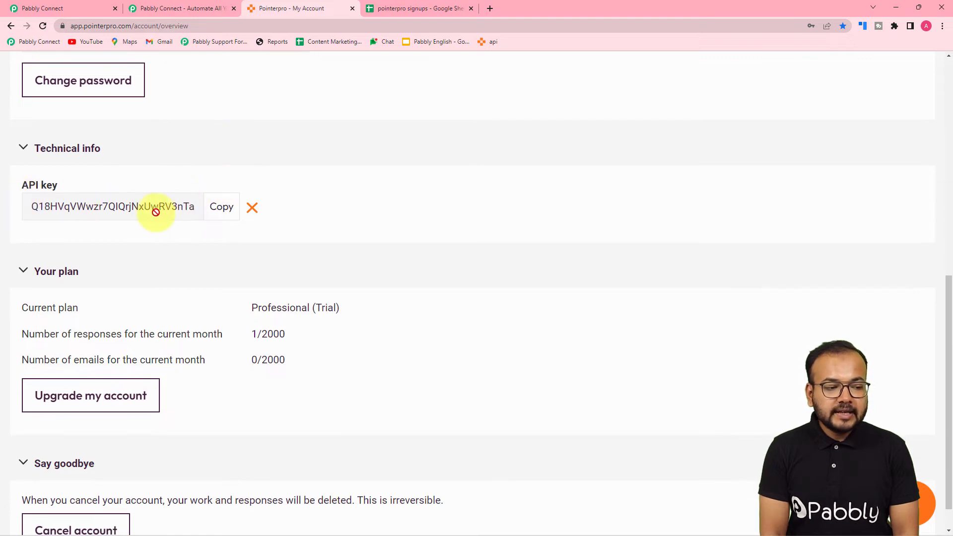
pyautogui.click(229, 212)
# Step: Return to Pabbly Connect, paste the API key into the new Pointerpro connection and save it
pyautogui.click(104, 7)
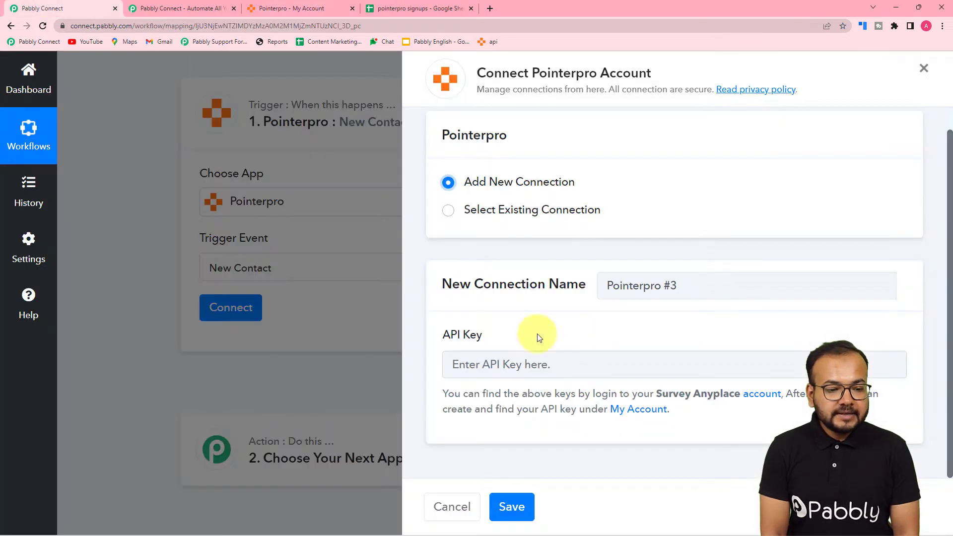
pyautogui.rightClick(515, 366)
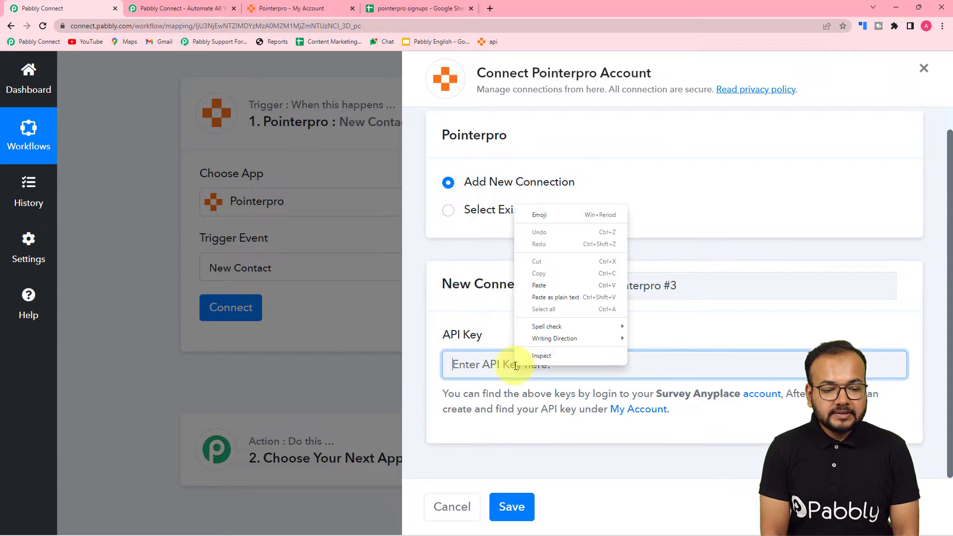
pyautogui.click(538, 296)
pyautogui.click(512, 506)
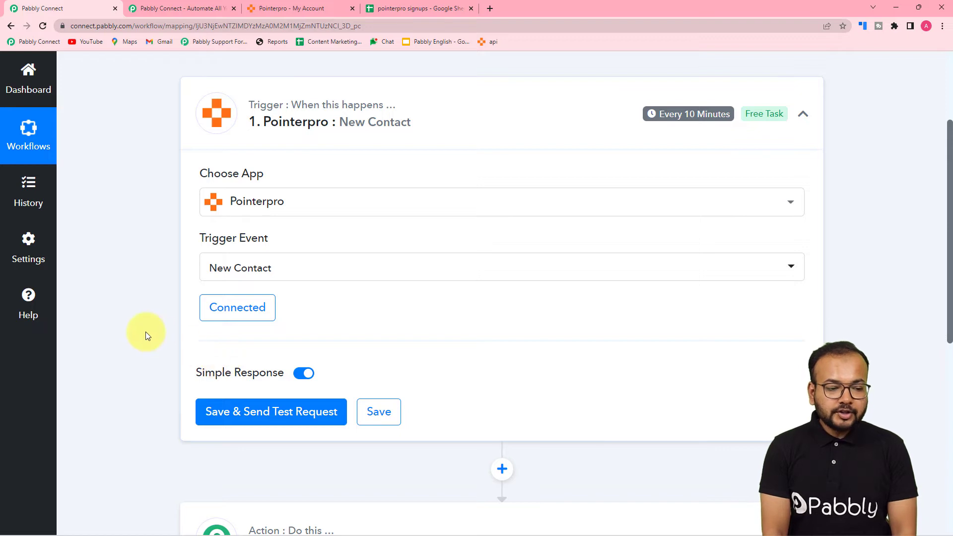
pyautogui.scroll(-1, 145, 332)
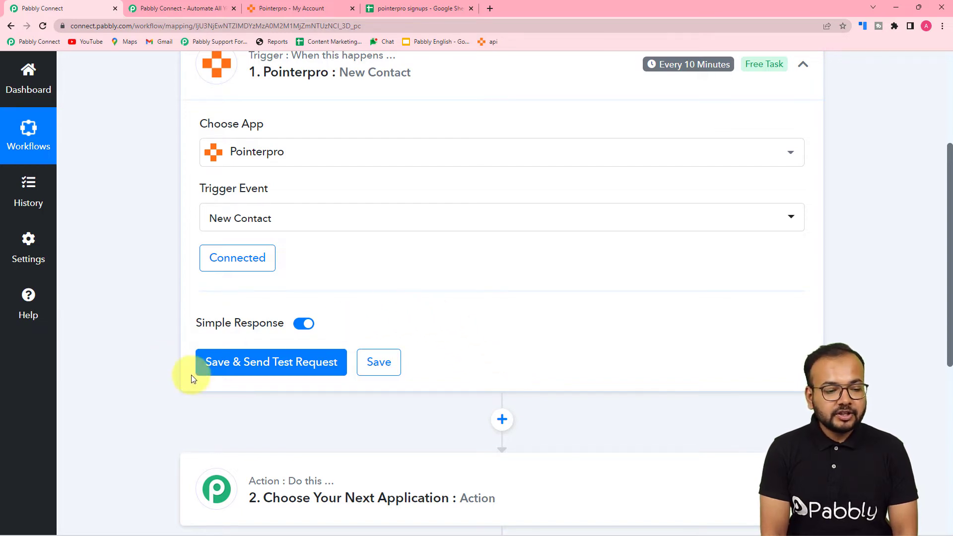
# Step: Check the contact list in Pointerpro, return to Pabbly Connect, and save the trigger with a test request to review the captured contact data
pyautogui.click(323, 9)
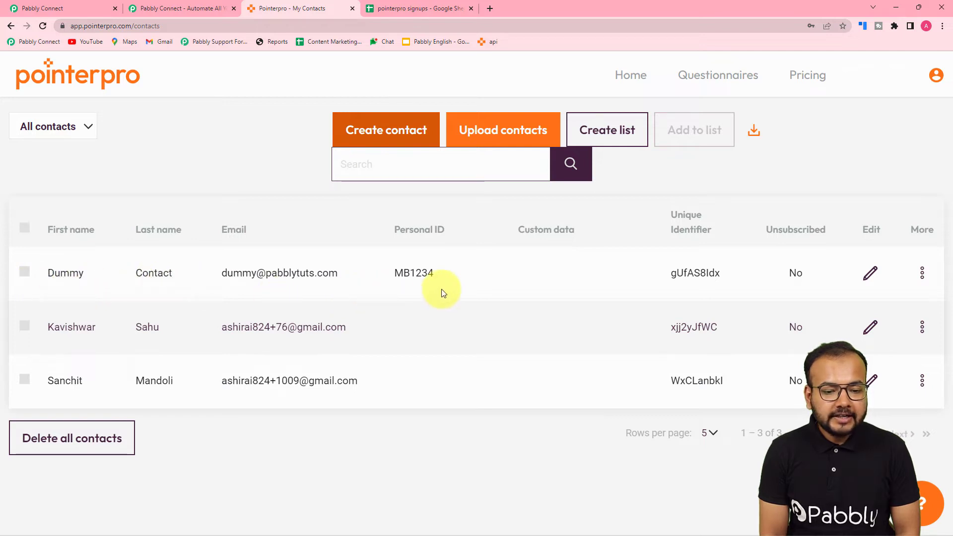
pyautogui.click(98, 6)
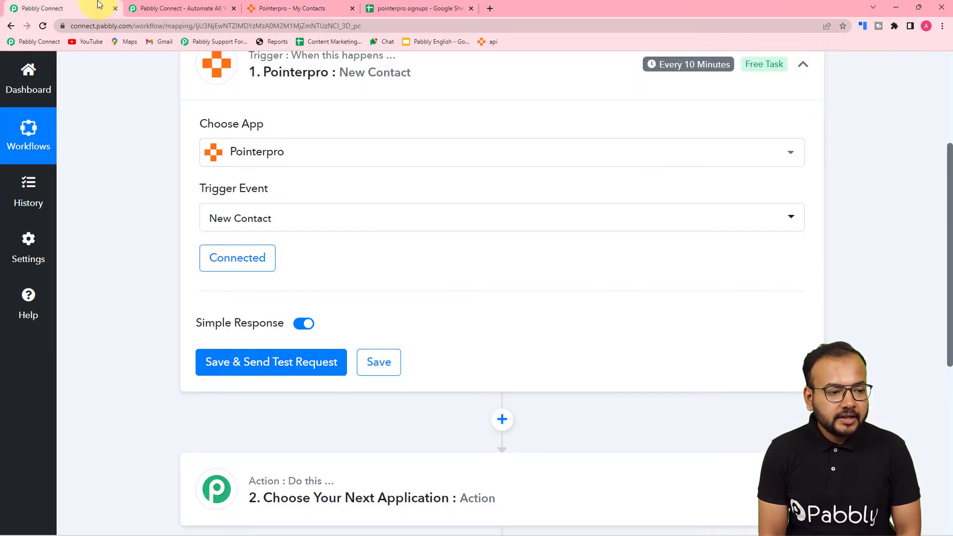
pyautogui.click(223, 365)
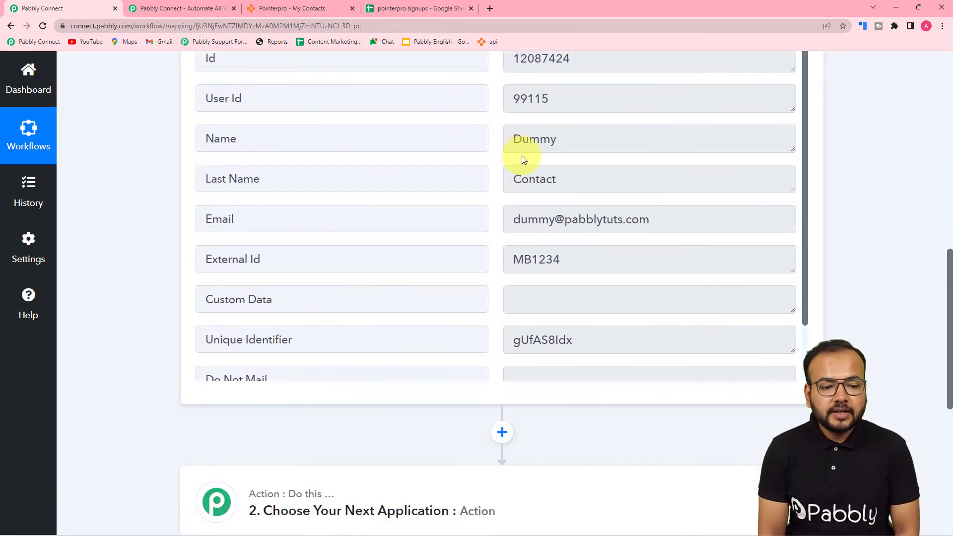
pyautogui.scroll(-1, 545, 233)
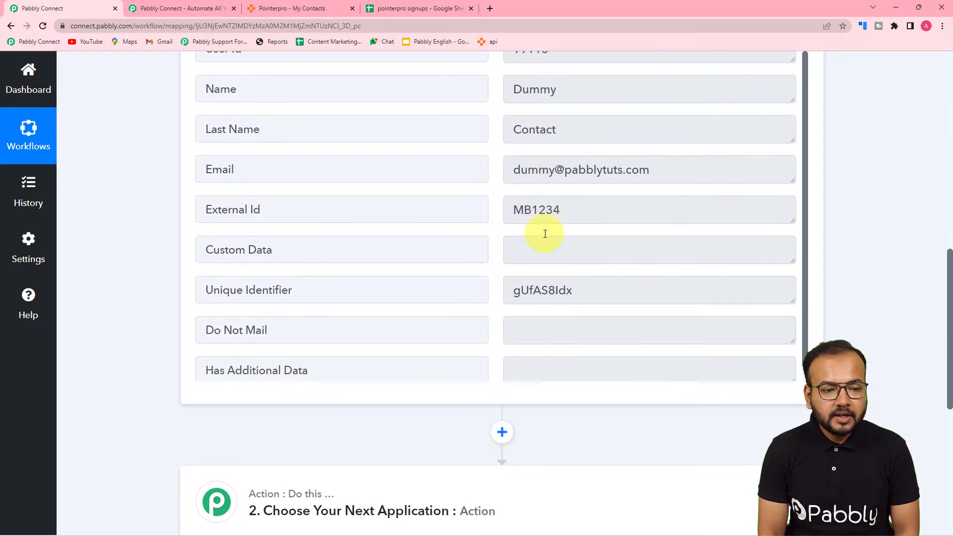
pyautogui.scroll(-1, 383, 194)
pyautogui.scroll(2, 385, 194)
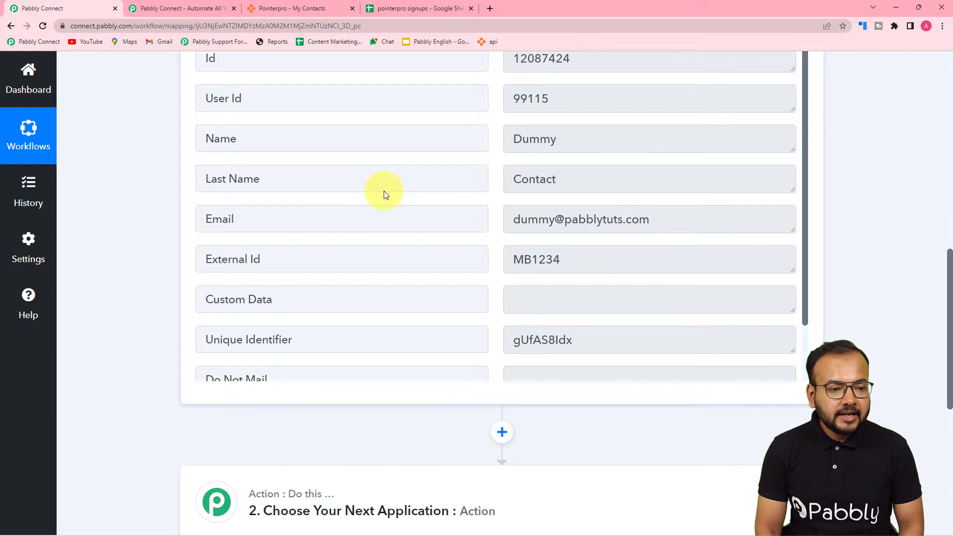
# Step: Choose Google Sheets as the app for the second workflow step and set its action event to Add New Row
pyautogui.scroll(-1, 385, 194)
pyautogui.scroll(-3, 133, 153)
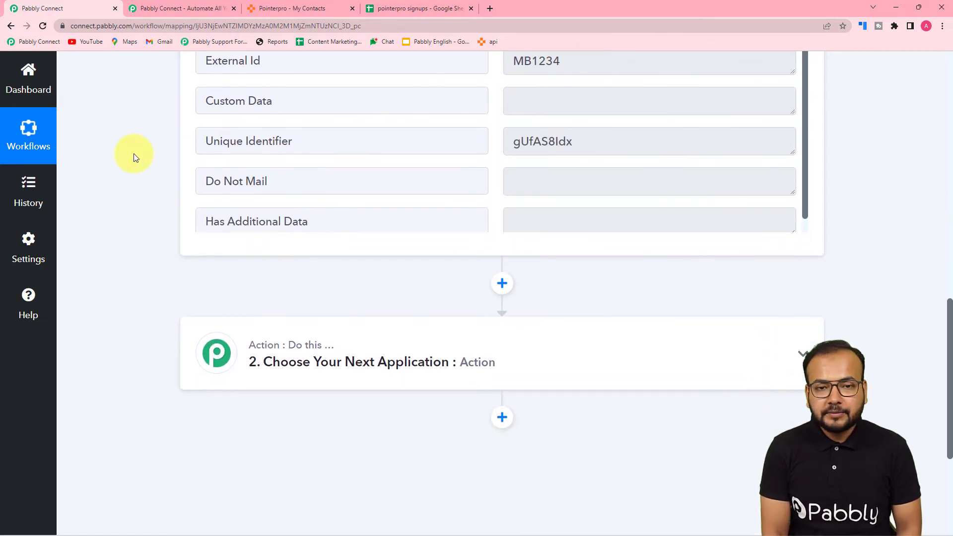
pyautogui.scroll(-3, 133, 153)
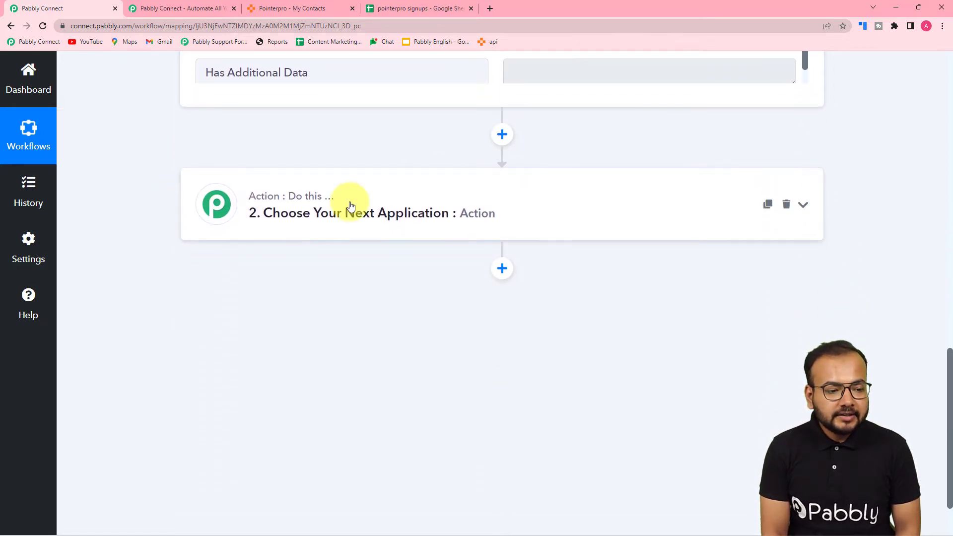
pyautogui.click(351, 205)
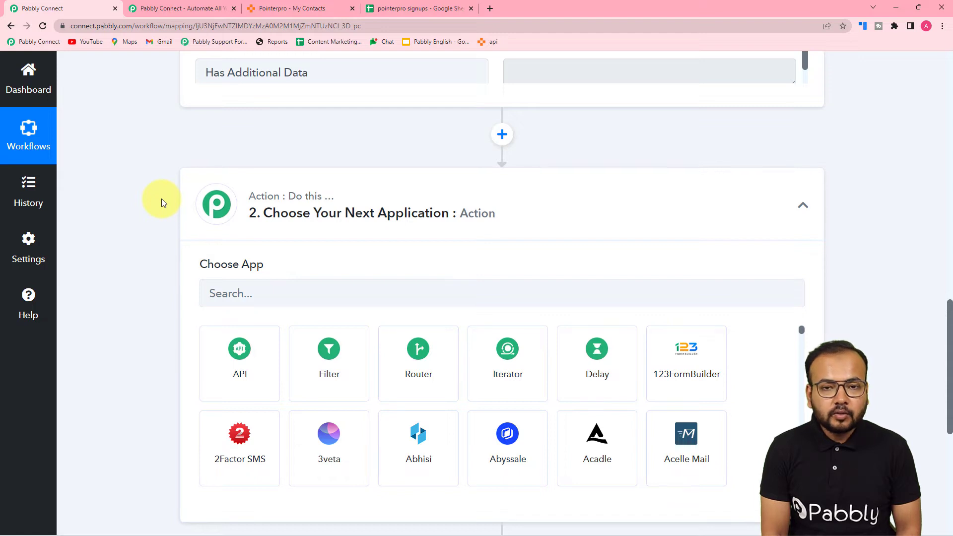
pyautogui.scroll(-2, 162, 198)
pyautogui.click(276, 195)
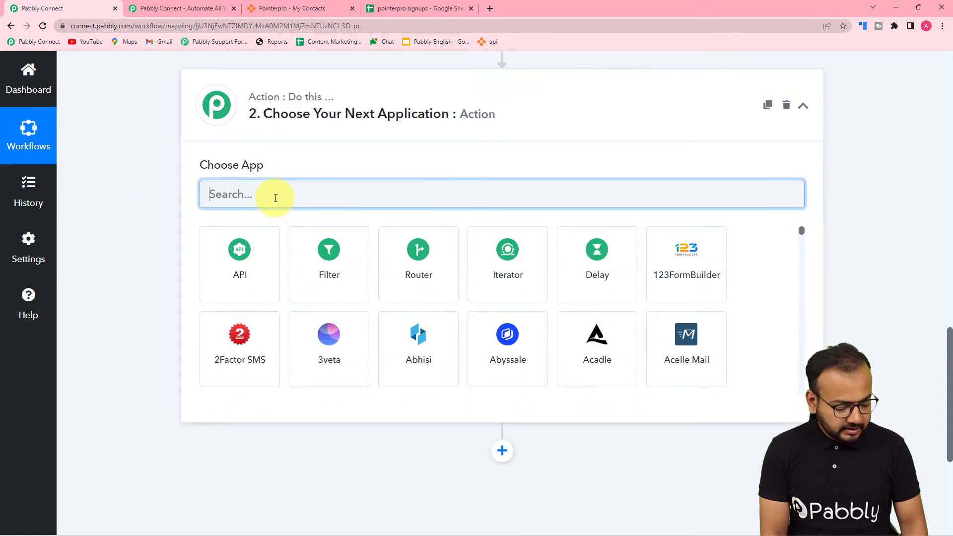
pyautogui.write('goo')
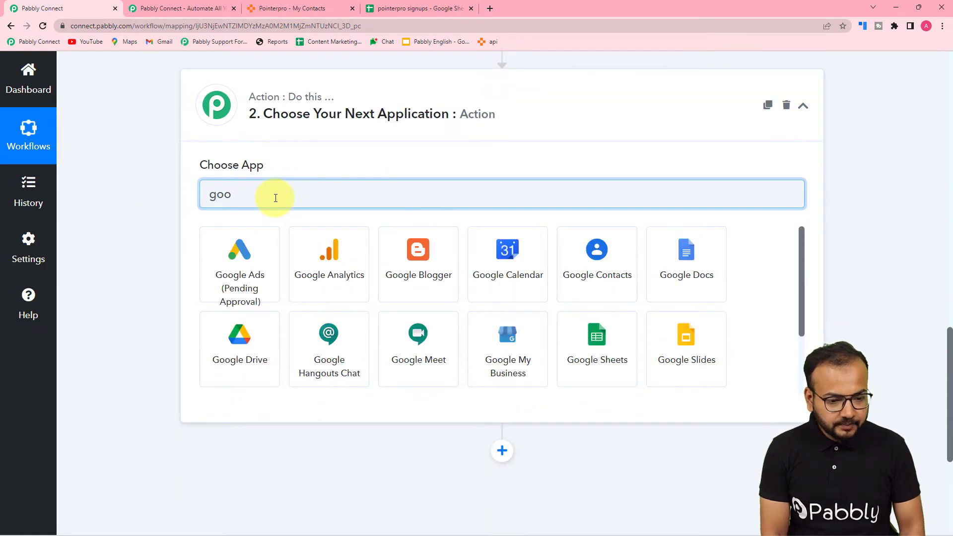
pyautogui.click(607, 369)
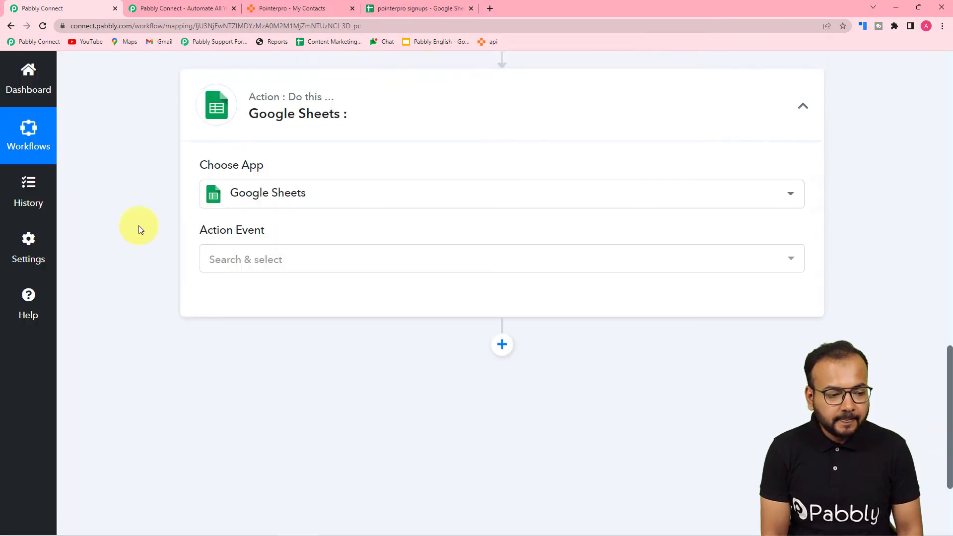
pyautogui.scroll(-2, 148, 223)
pyautogui.click(313, 171)
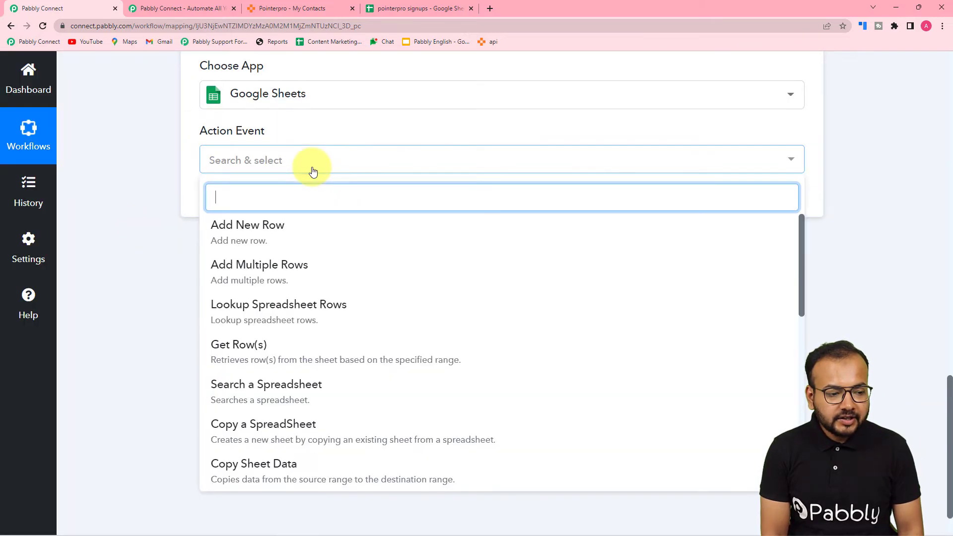
pyautogui.click(274, 240)
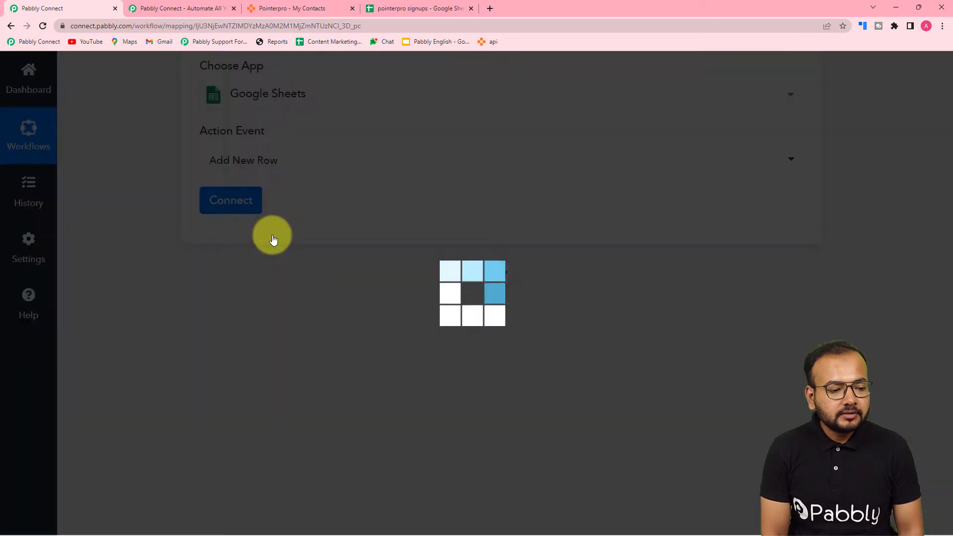
# Step: Add a new Google Sheets connection to the action and authorize Pabbly Connect's access with the Pabbly Google account
pyautogui.click(233, 204)
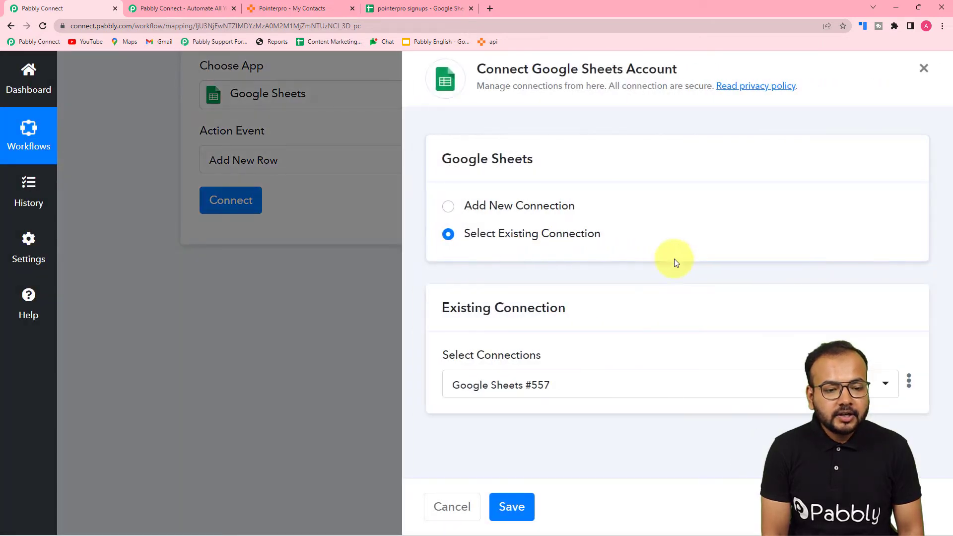
pyautogui.click(452, 209)
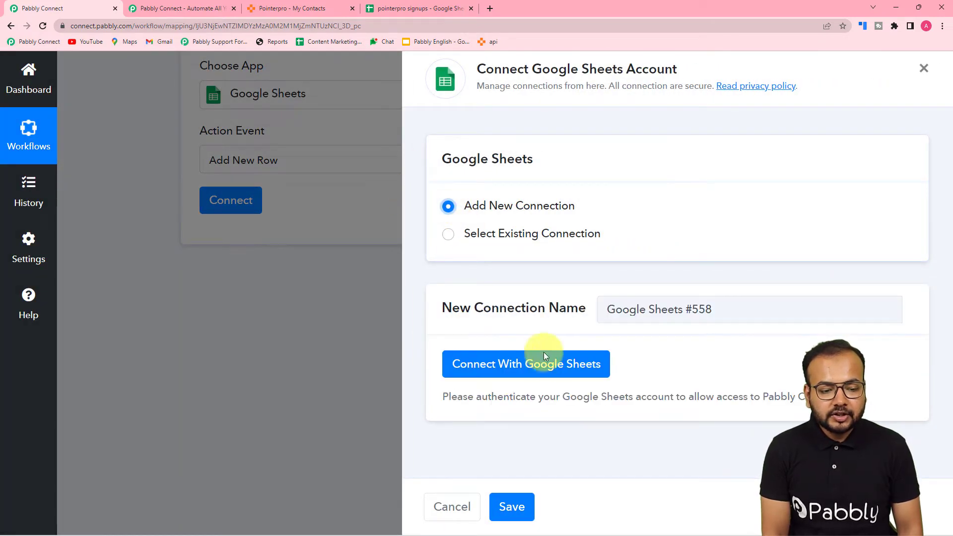
pyautogui.click(541, 362)
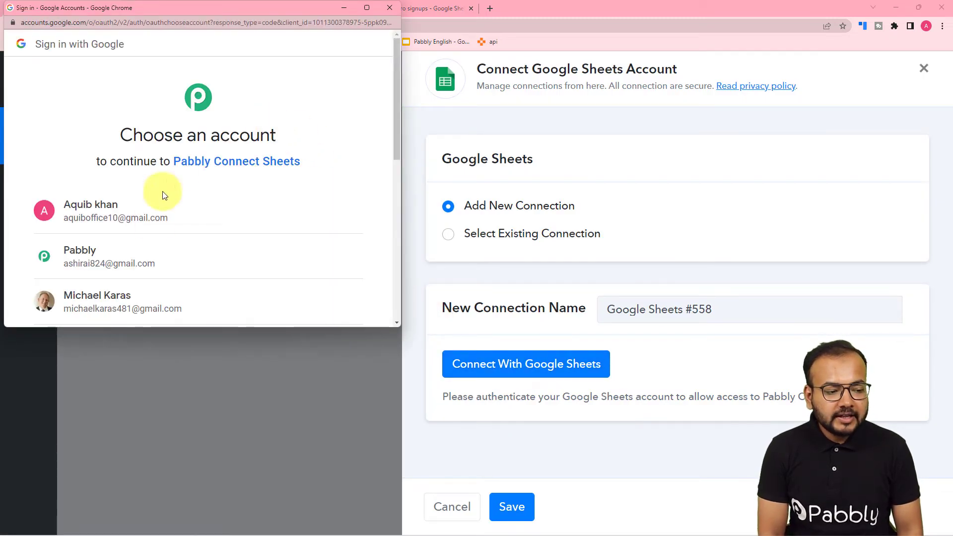
pyautogui.click(144, 257)
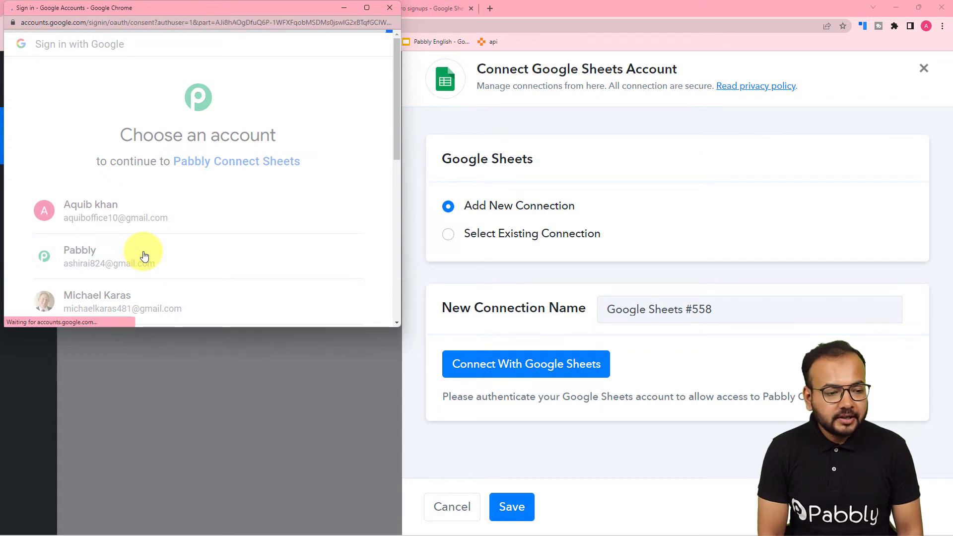
pyautogui.scroll(-5, 189, 193)
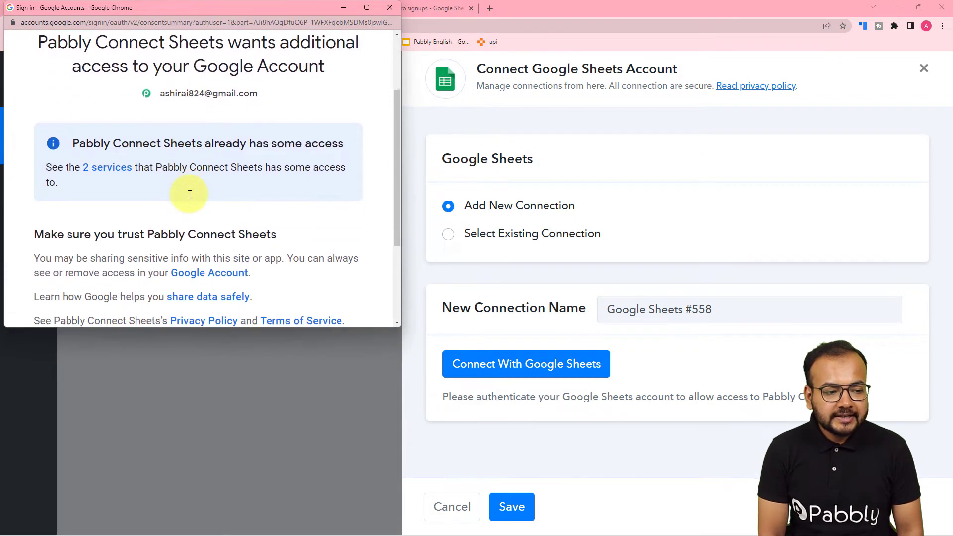
pyautogui.click(273, 230)
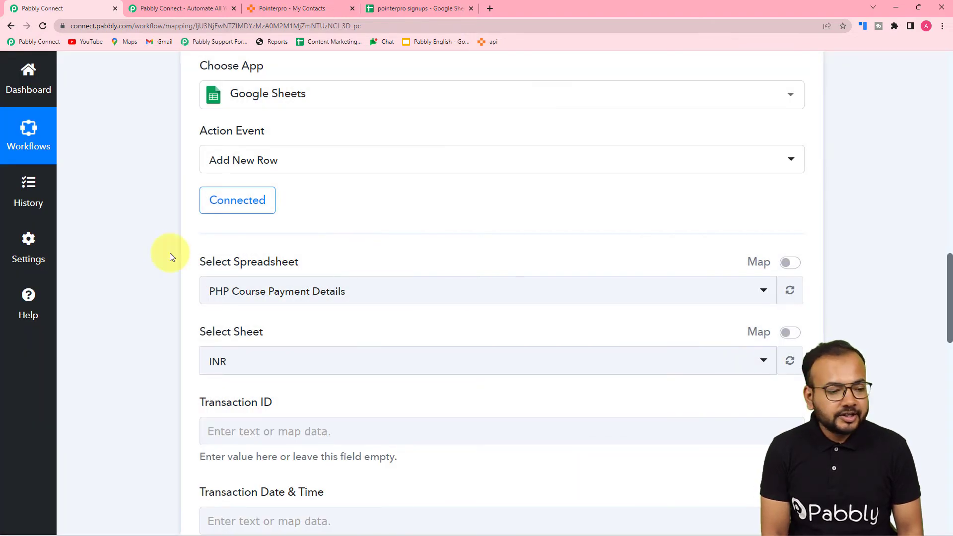
# Step: Check the target spreadsheet's name in Google Sheets and select pointerpro signups as the action's spreadsheet in Pabbly Connect
pyautogui.scroll(-4, 173, 251)
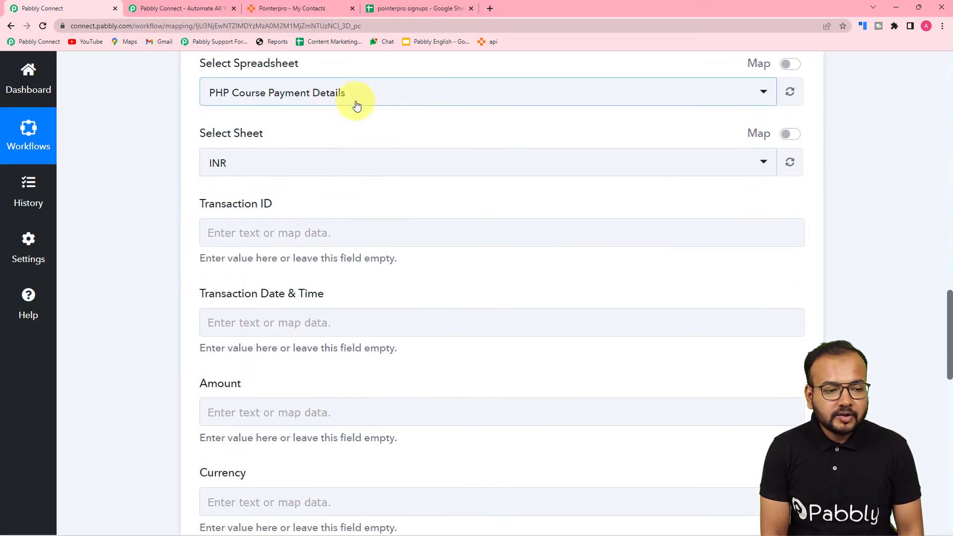
pyautogui.click(384, 7)
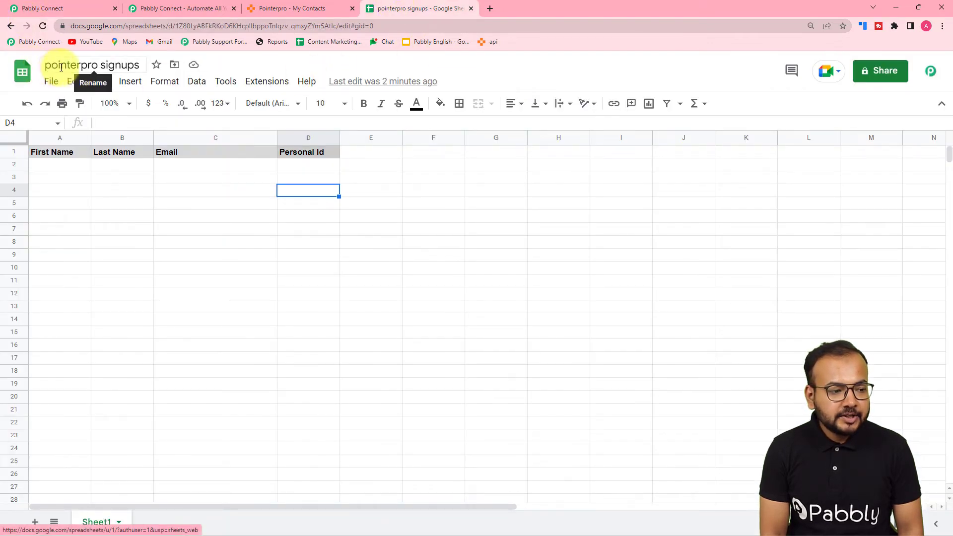
pyautogui.click(86, 5)
pyautogui.click(313, 97)
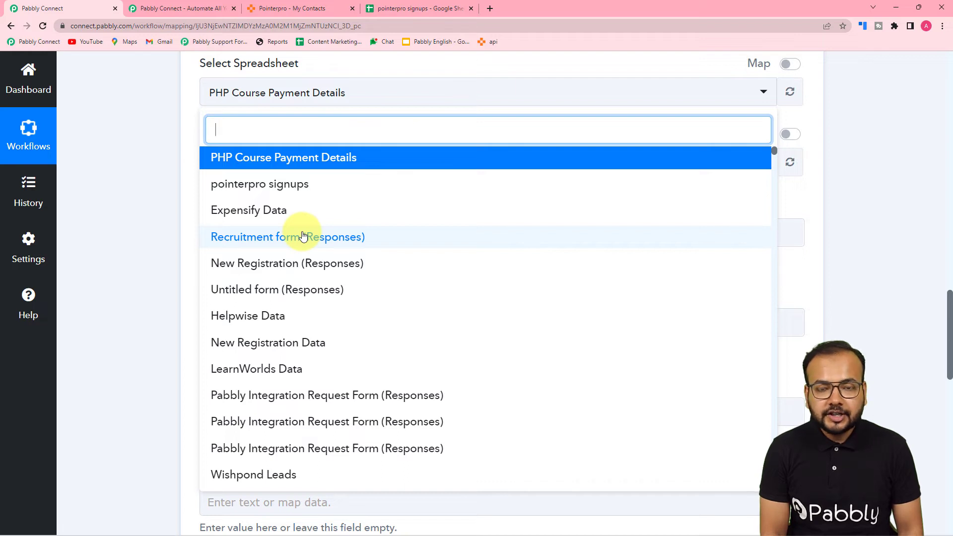
pyautogui.click(244, 185)
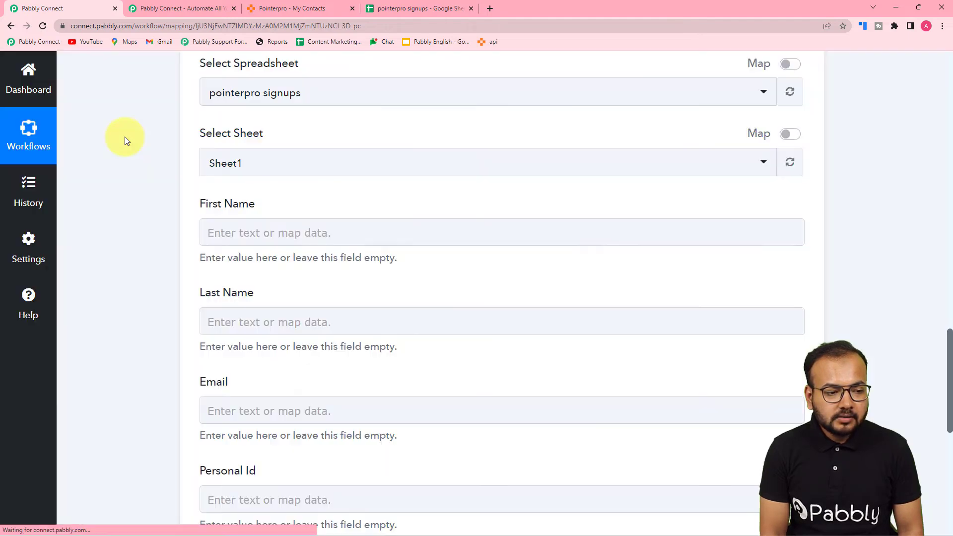
pyautogui.scroll(-2, 125, 137)
pyautogui.scroll(2, 125, 137)
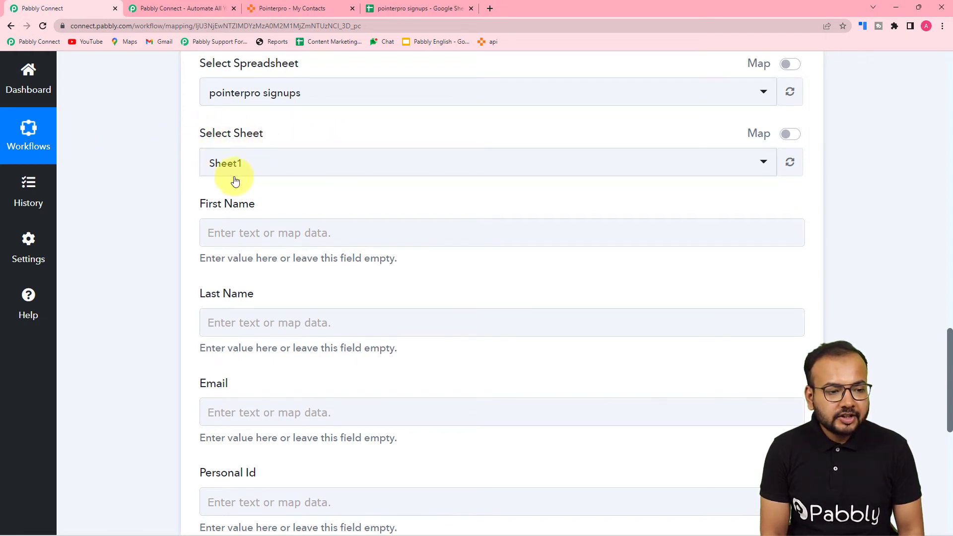
# Step: Compare the Google Sheets tab name and column headers with the action's fields, enlarging the spreadsheet view to 125%
pyautogui.click(410, 6)
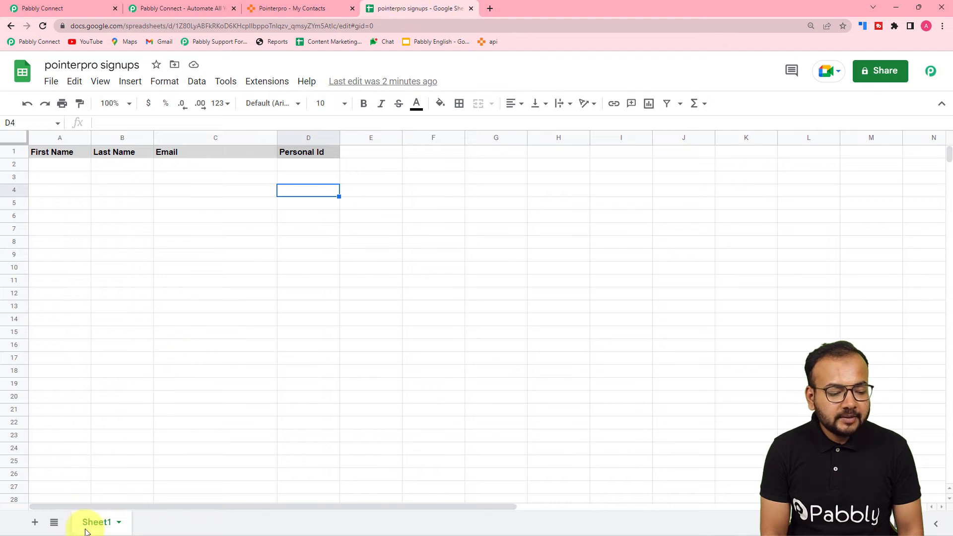
pyautogui.click(38, 8)
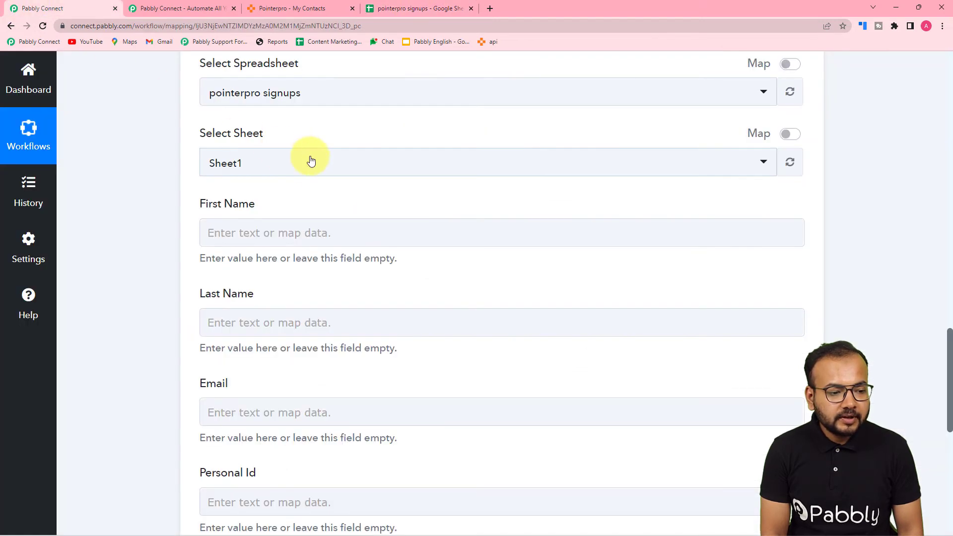
pyautogui.scroll(-1, 301, 176)
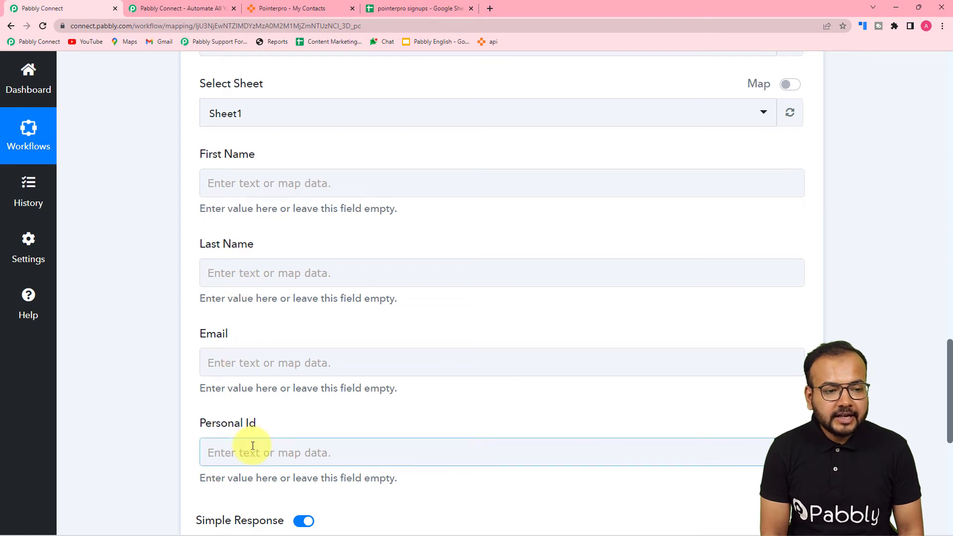
pyautogui.click(421, 9)
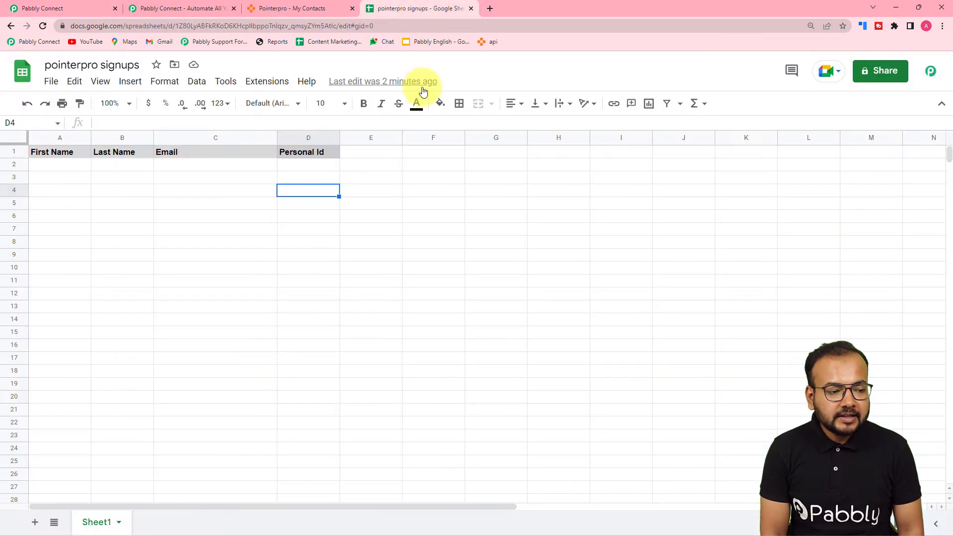
pyautogui.click(122, 104)
pyautogui.click(121, 205)
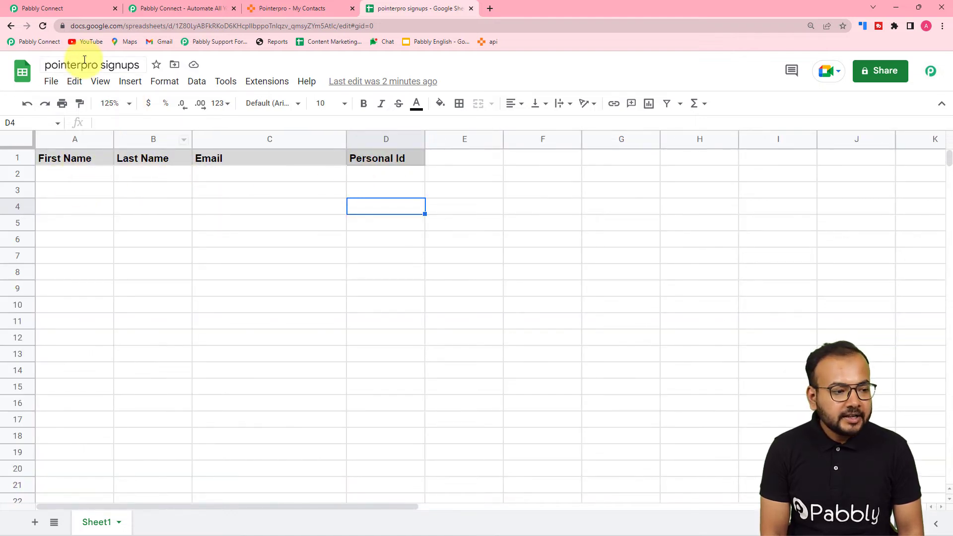
pyautogui.click(55, 175)
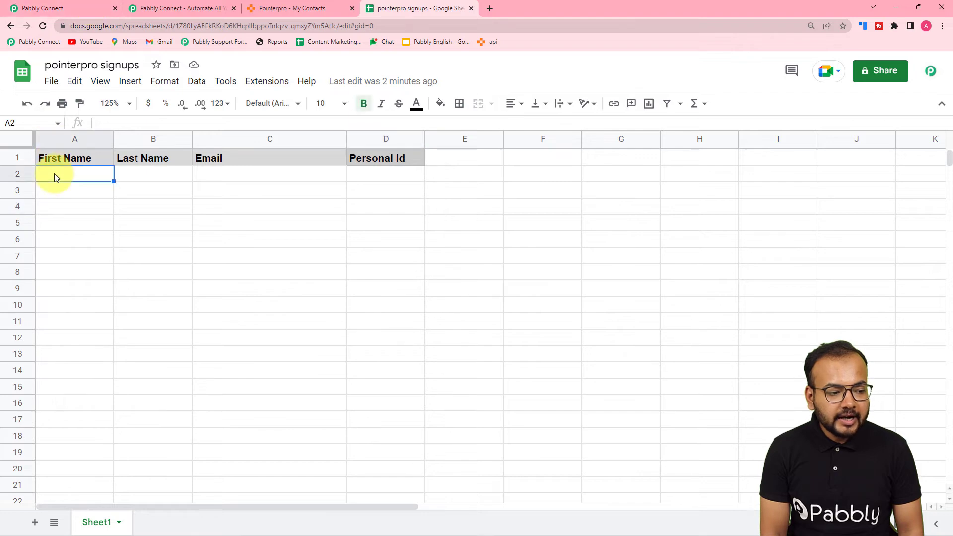
pyautogui.click(76, 8)
# Step: Review the Pointerpro trigger's response data against the action's First Name, Last Name, Email and Personal Id fields
pyautogui.scroll(-1, 137, 116)
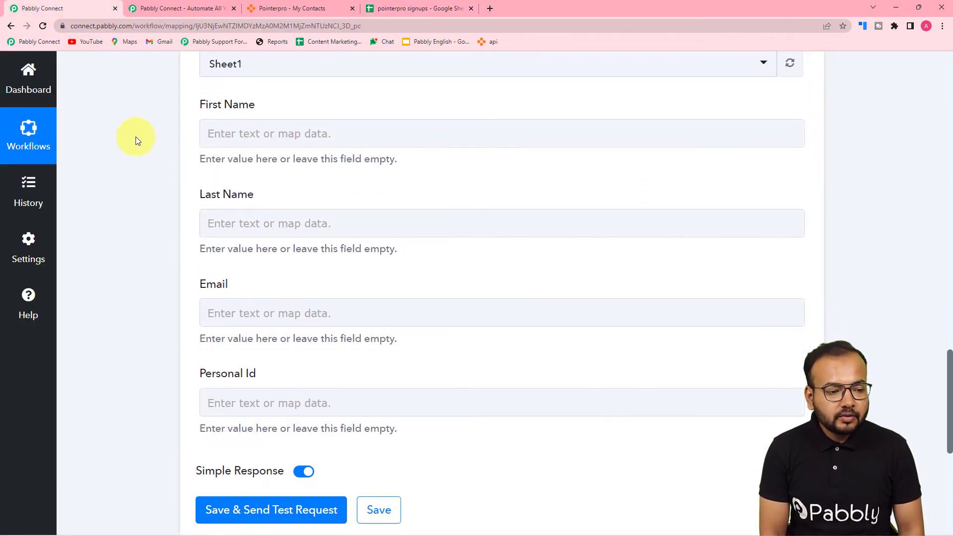
pyautogui.scroll(4, 136, 136)
pyautogui.scroll(12, 136, 137)
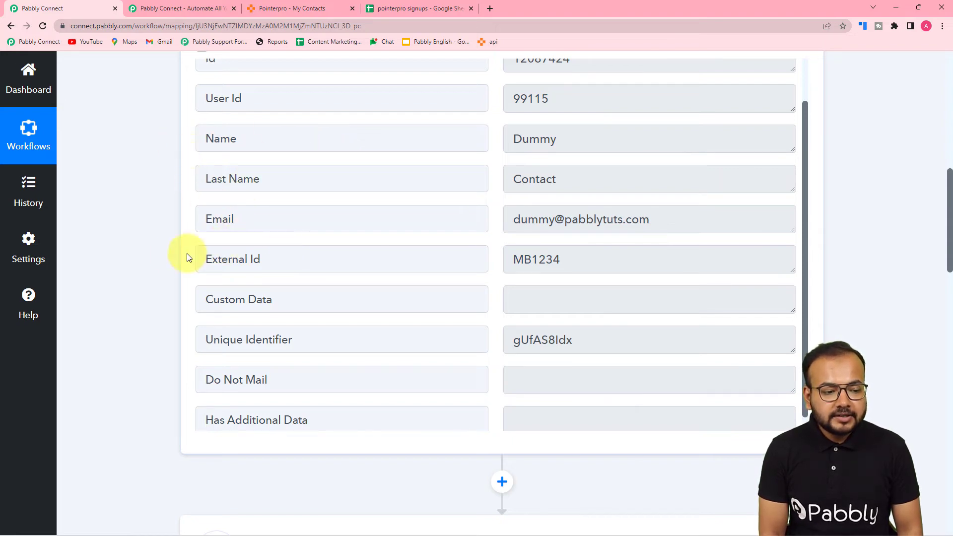
pyautogui.scroll(-15, 174, 258)
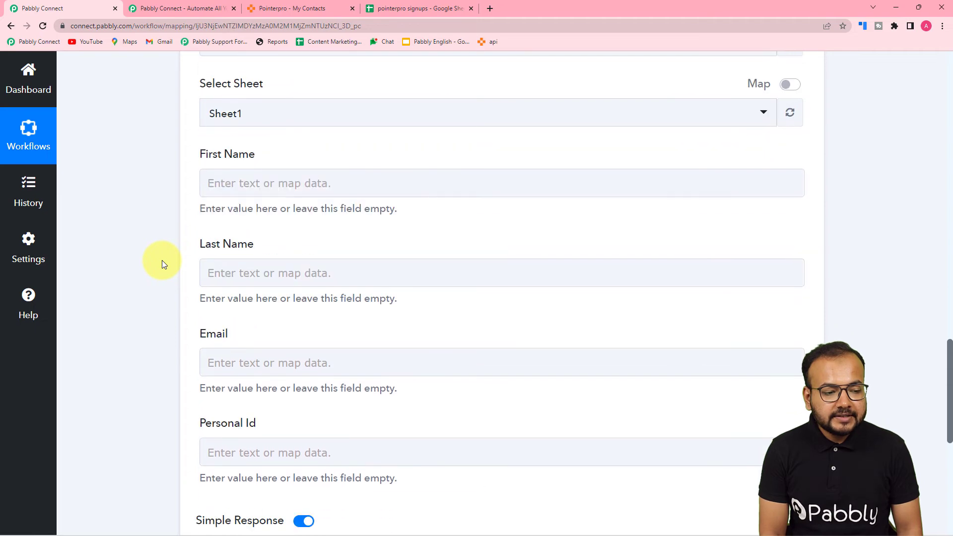
pyautogui.scroll(-2, 162, 261)
pyautogui.scroll(9, 162, 260)
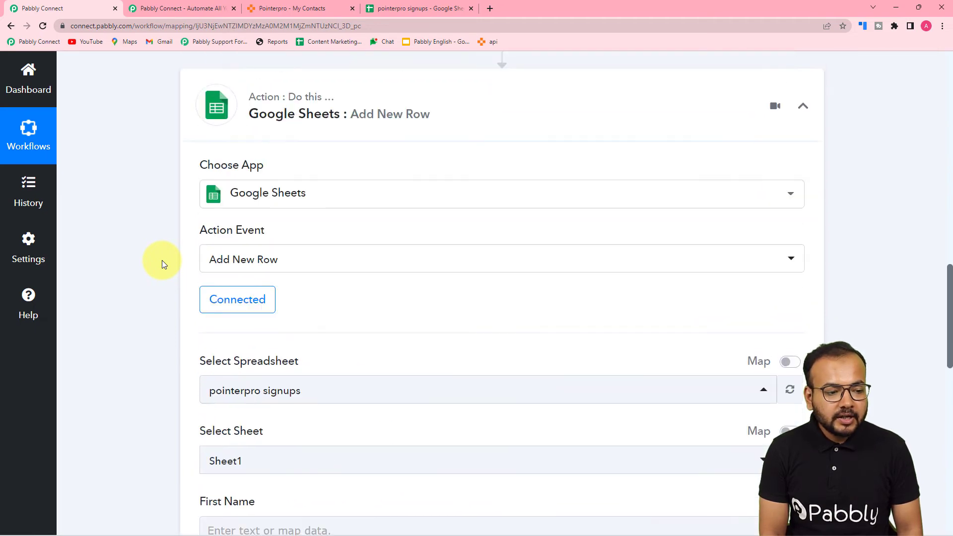
pyautogui.scroll(-8, 162, 261)
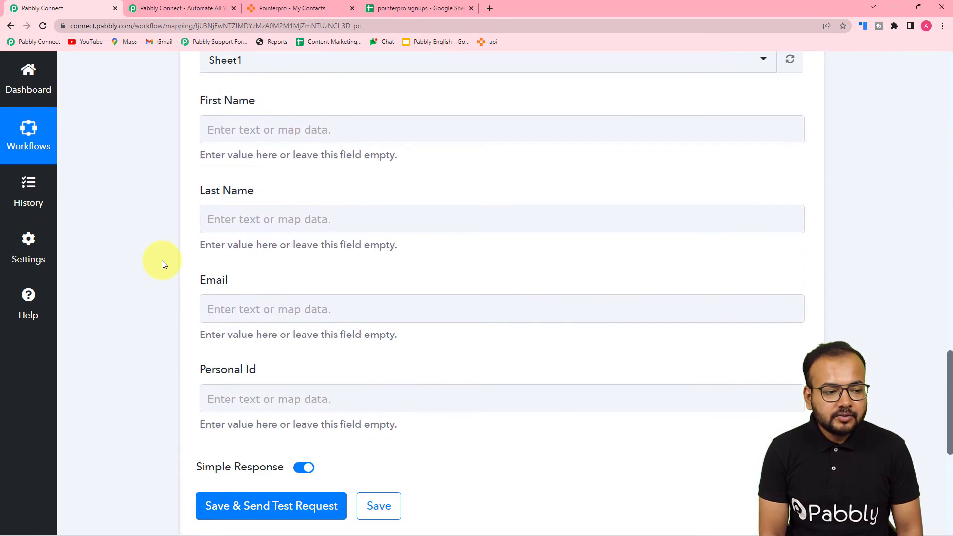
# Step: Map the Google Sheets action's First Name field to the Name value from the Pointerpro New Contact trigger
pyautogui.scroll(1, 162, 261)
pyautogui.click(295, 182)
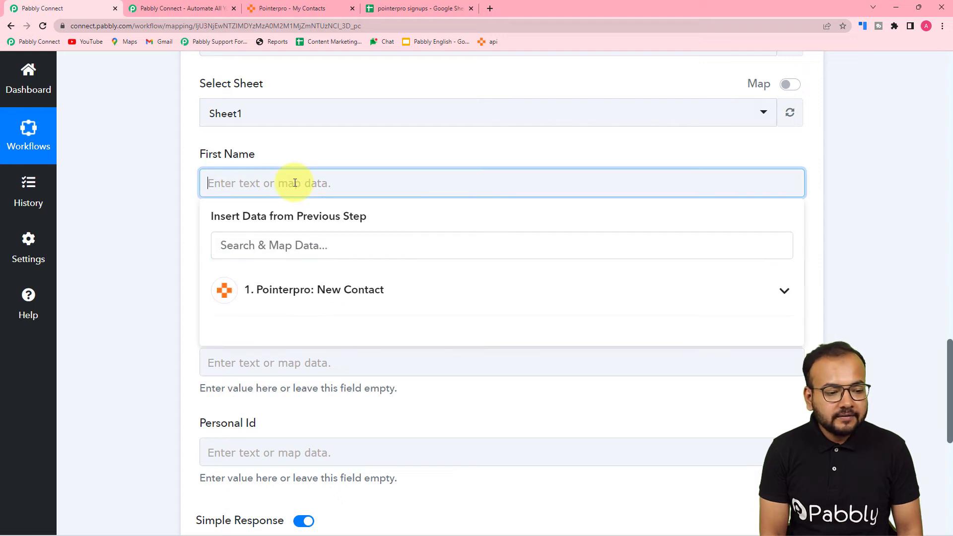
pyautogui.scroll(-2, 295, 183)
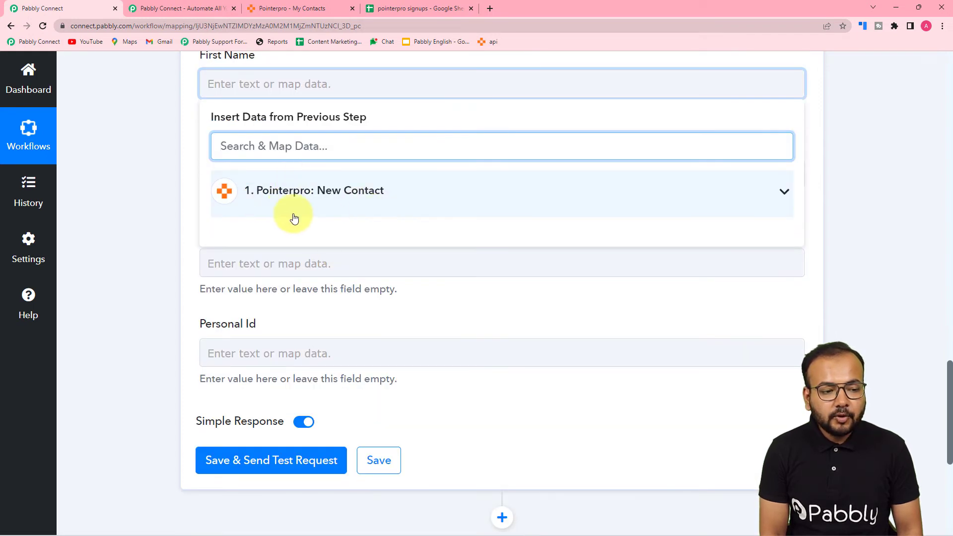
pyautogui.scroll(1, 294, 219)
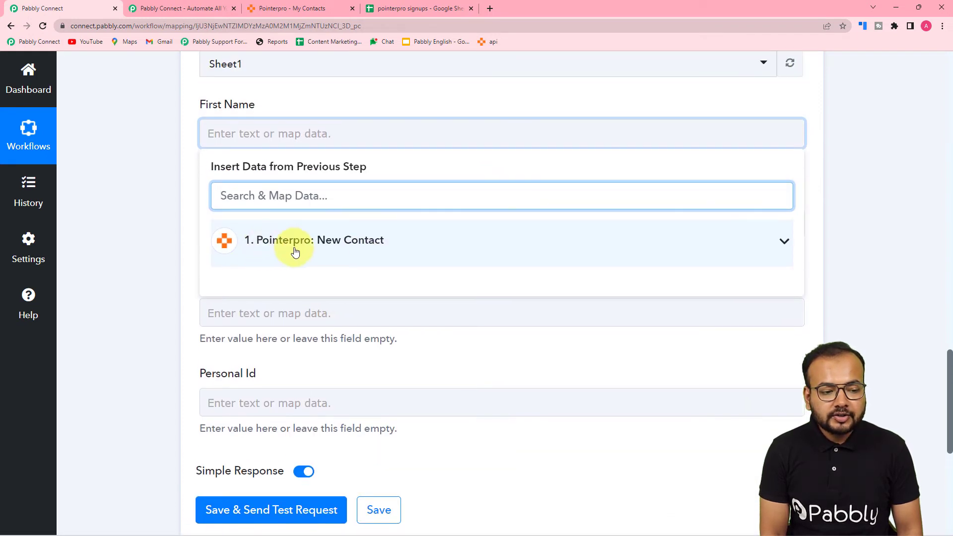
pyautogui.click(343, 251)
pyautogui.scroll(-1, 409, 291)
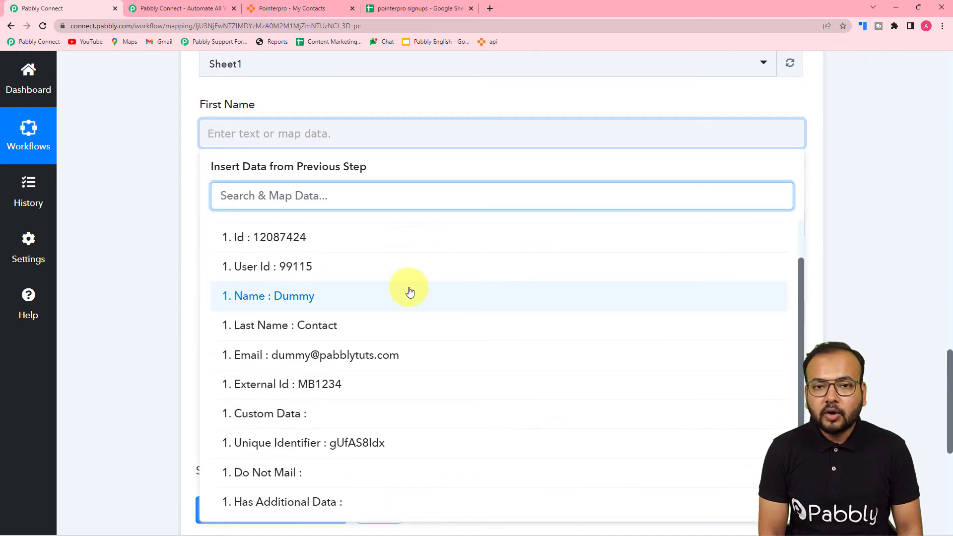
pyautogui.click(265, 308)
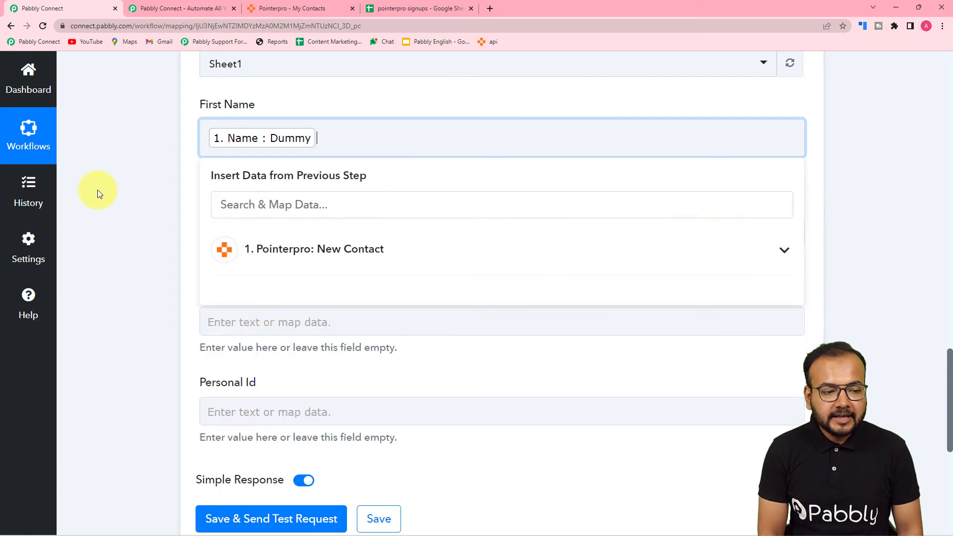
# Step: Map the action's Last Name field to the Last Name value from the Pointerpro New Contact trigger
pyautogui.scroll(-3, 97, 189)
pyautogui.click(255, 82)
pyautogui.click(261, 188)
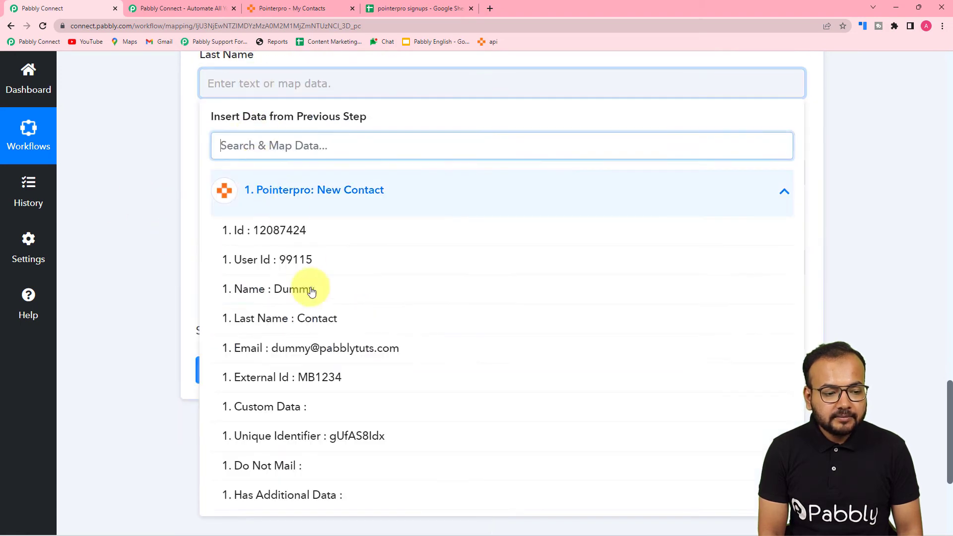
pyautogui.click(315, 315)
pyautogui.click(174, 215)
# Step: Map the action's Email field to the Email value from the Pointerpro New Contact trigger
pyautogui.click(246, 183)
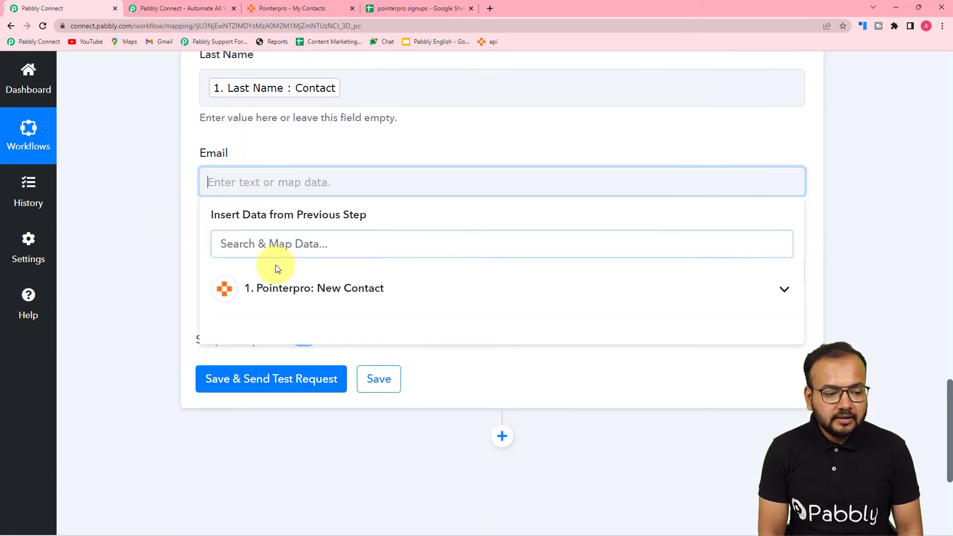
pyautogui.click(318, 288)
pyautogui.click(315, 444)
pyautogui.click(147, 284)
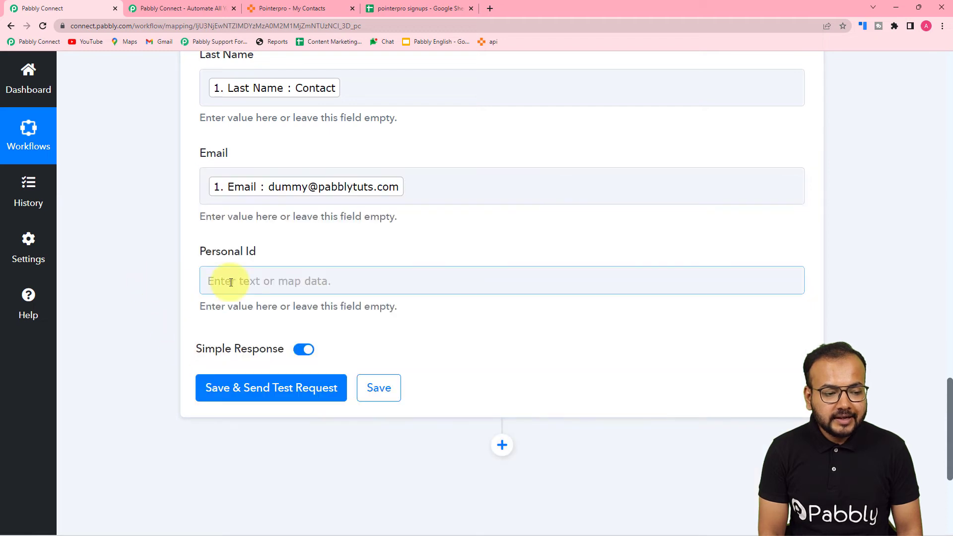
# Step: Map the action's Personal Id field to the External Id value from the Pointerpro New Contact trigger
pyautogui.click(222, 279)
pyautogui.click(264, 299)
pyautogui.scroll(-3, 305, 407)
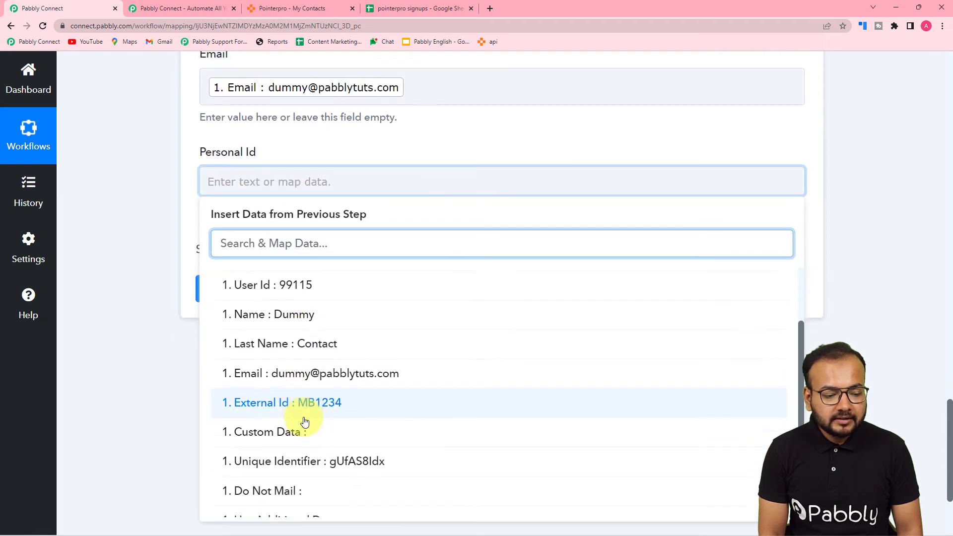
pyautogui.click(308, 385)
pyautogui.click(149, 261)
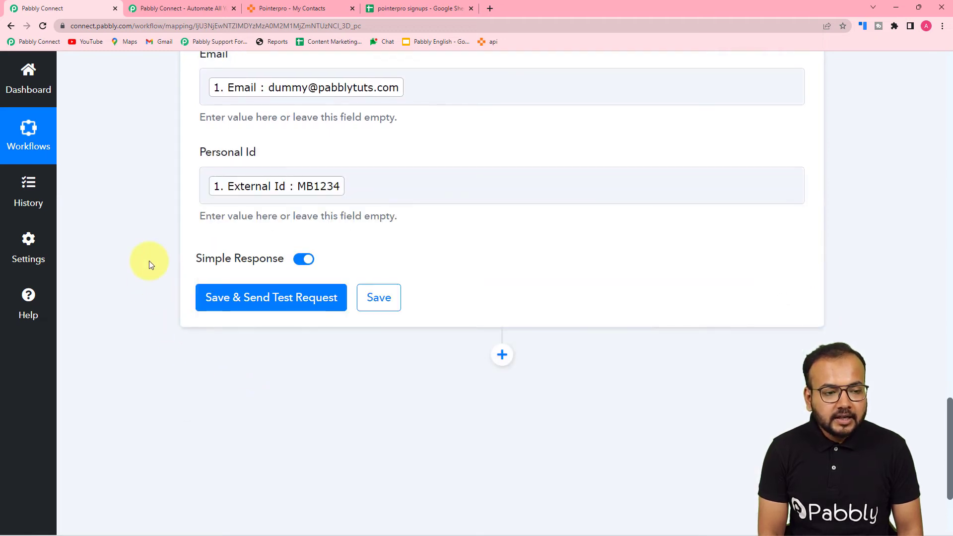
# Step: Check the pointerpro signups sheet in Google Sheets, and save the action in Pabbly Connect with a test request sent
pyautogui.click(406, 9)
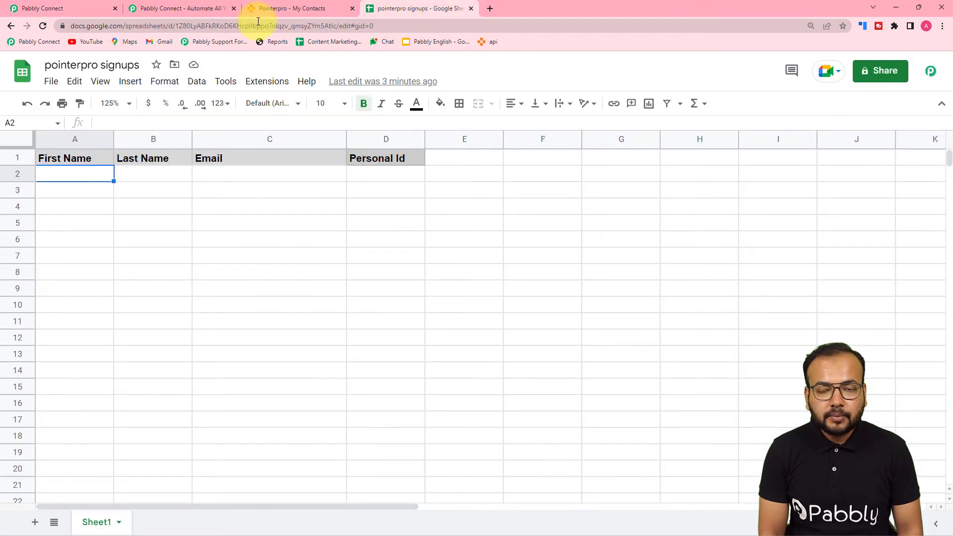
pyautogui.click(74, 8)
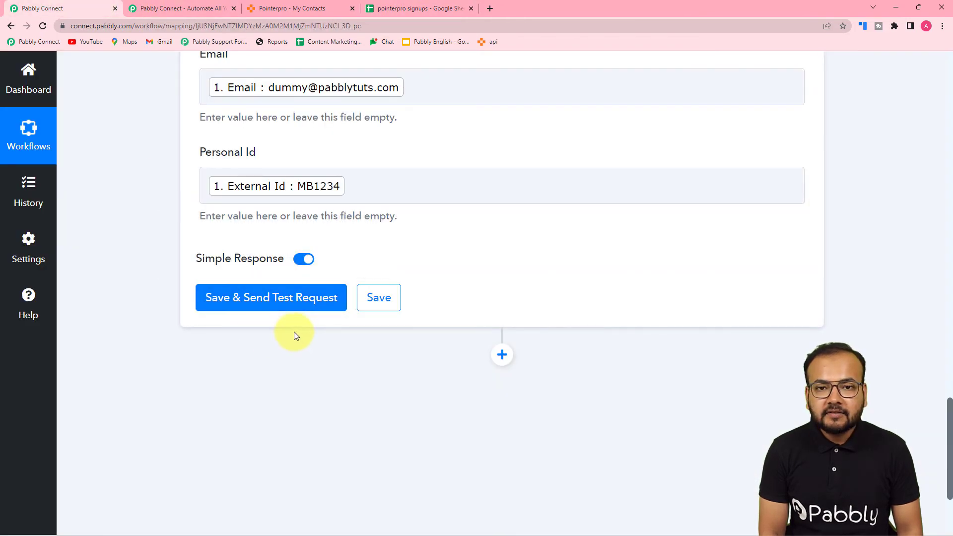
pyautogui.click(397, 9)
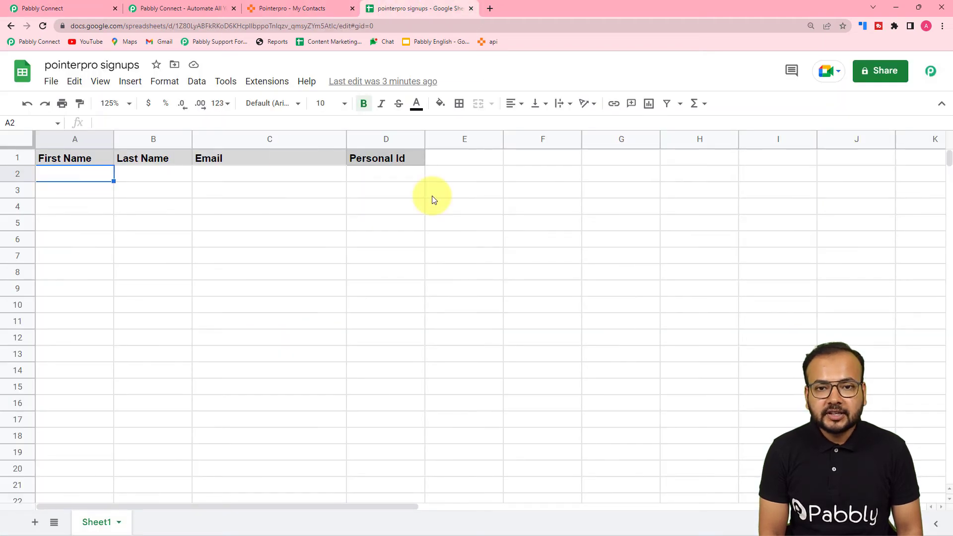
pyautogui.click(79, 10)
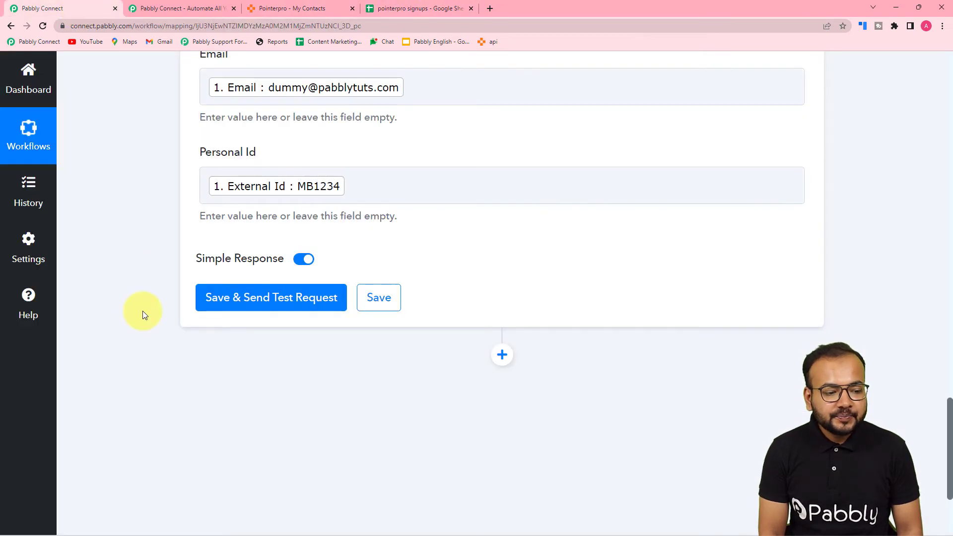
pyautogui.click(226, 299)
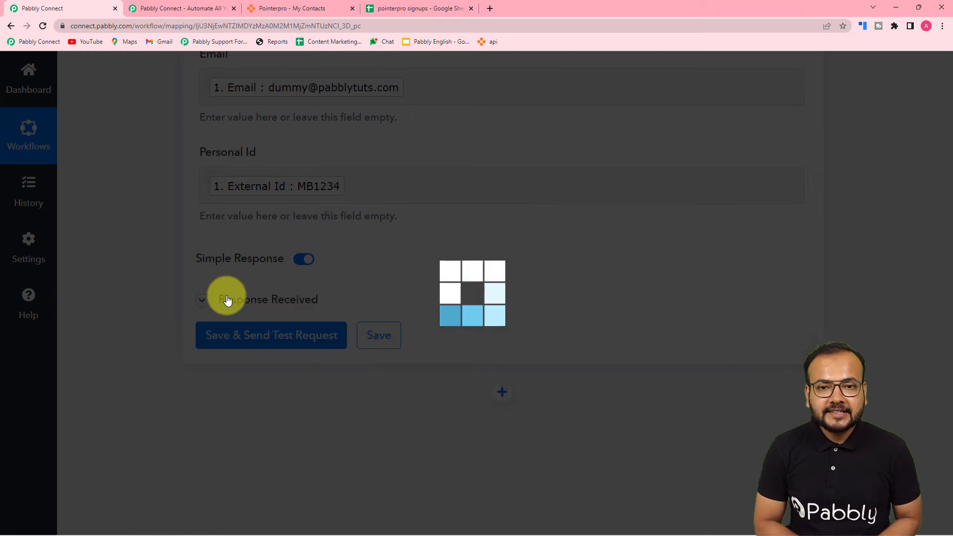
pyautogui.scroll(-4, 228, 299)
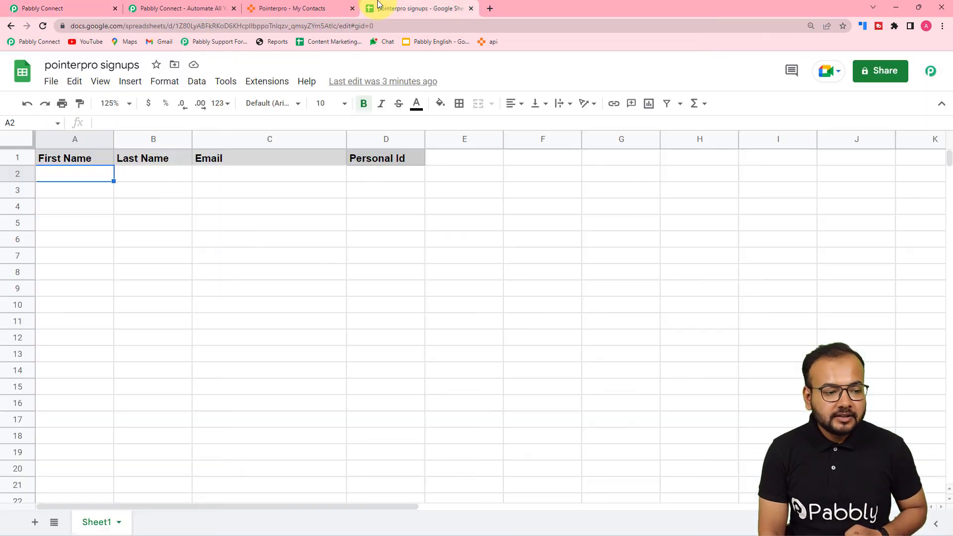
# Step: Compare the test row in Google Sheets with the action's mapped fields in Pabbly Connect and the contact list in Pointerpro
pyautogui.click(387, 8)
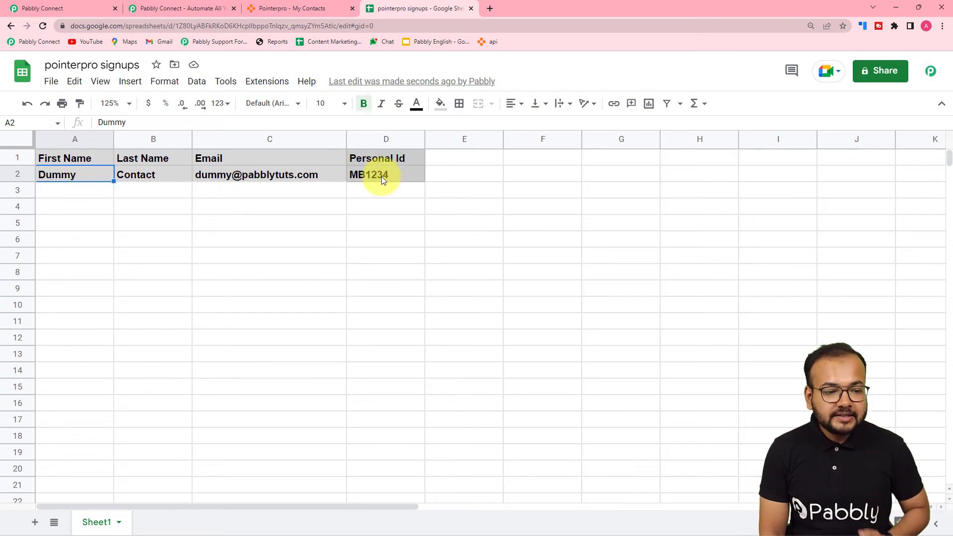
pyautogui.click(12, 11)
pyautogui.scroll(10, 141, 210)
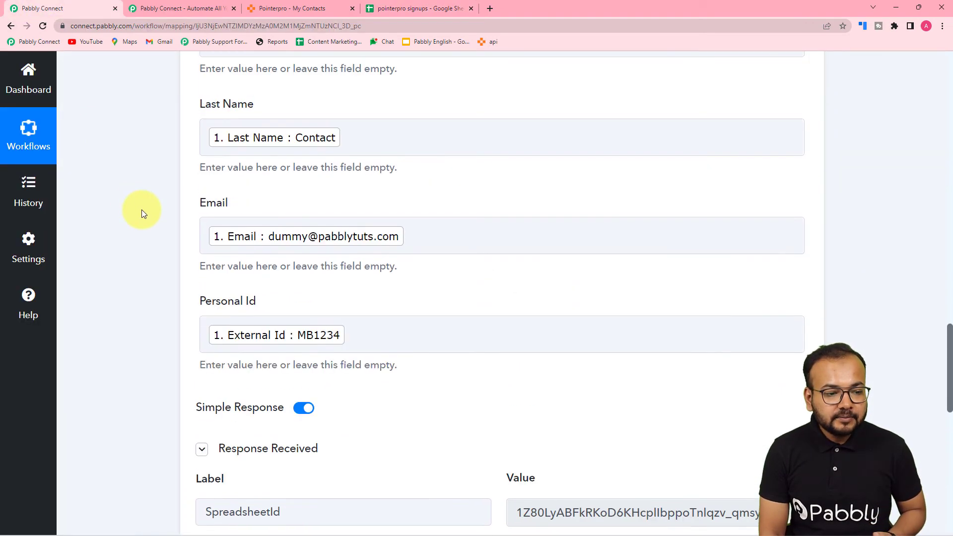
pyautogui.scroll(1, 142, 209)
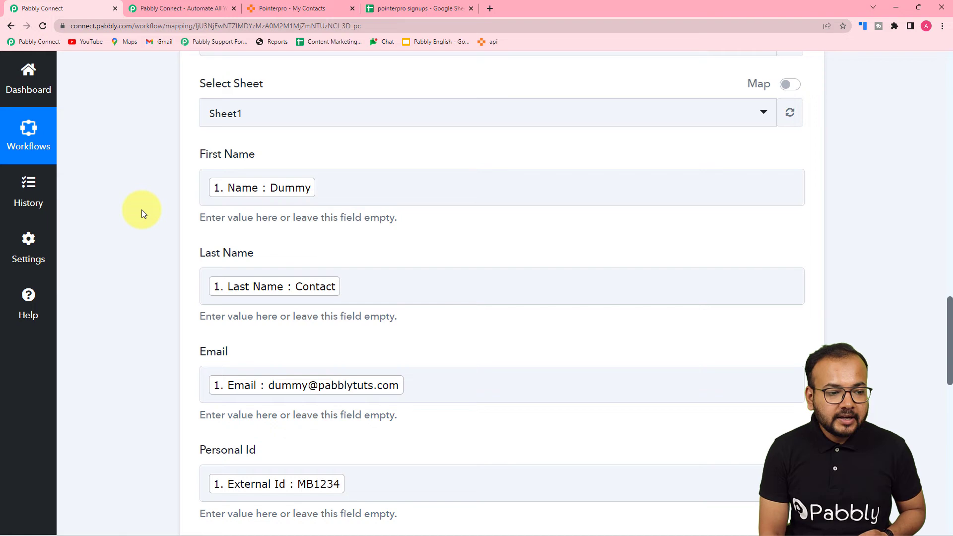
pyautogui.click(394, 15)
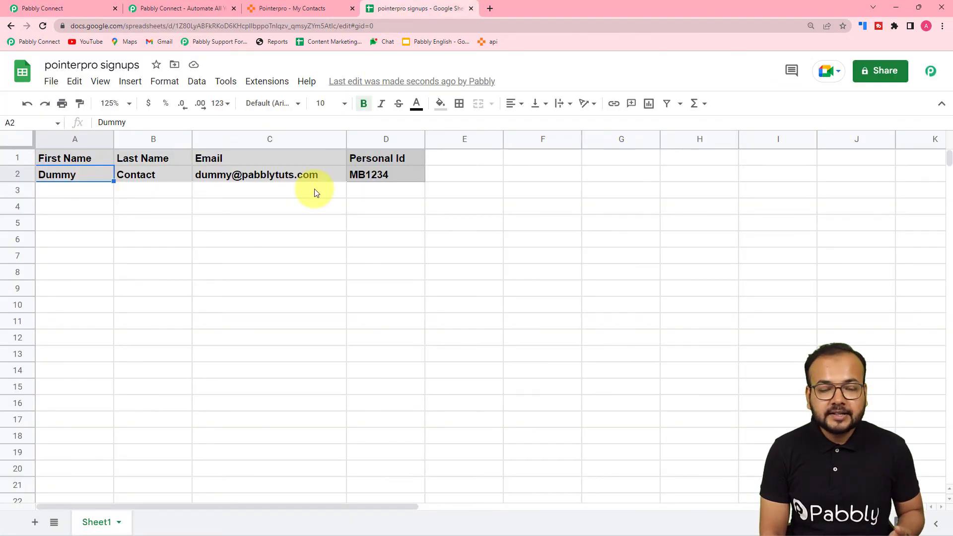
pyautogui.click(61, 5)
pyautogui.scroll(-3, 130, 164)
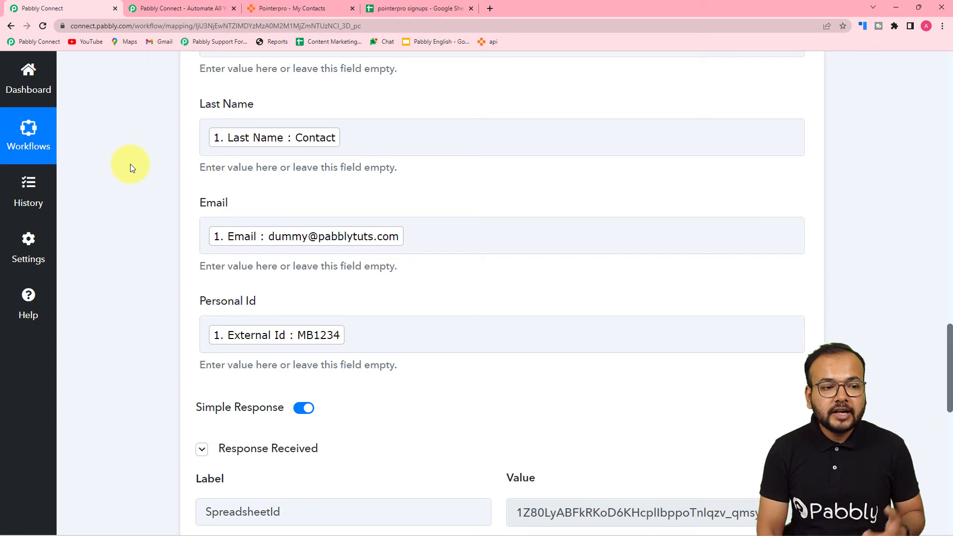
pyautogui.click(273, 8)
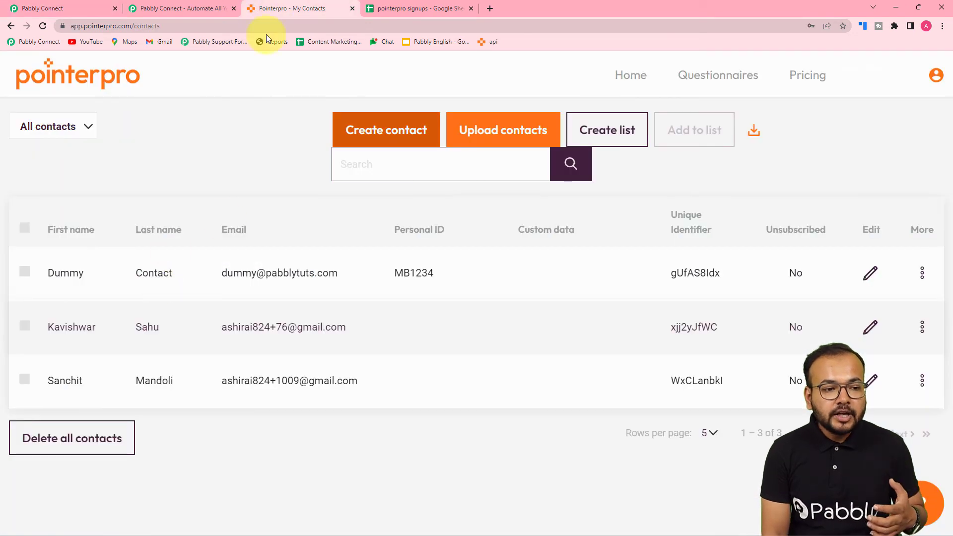
pyautogui.click(406, 8)
pyautogui.click(43, 8)
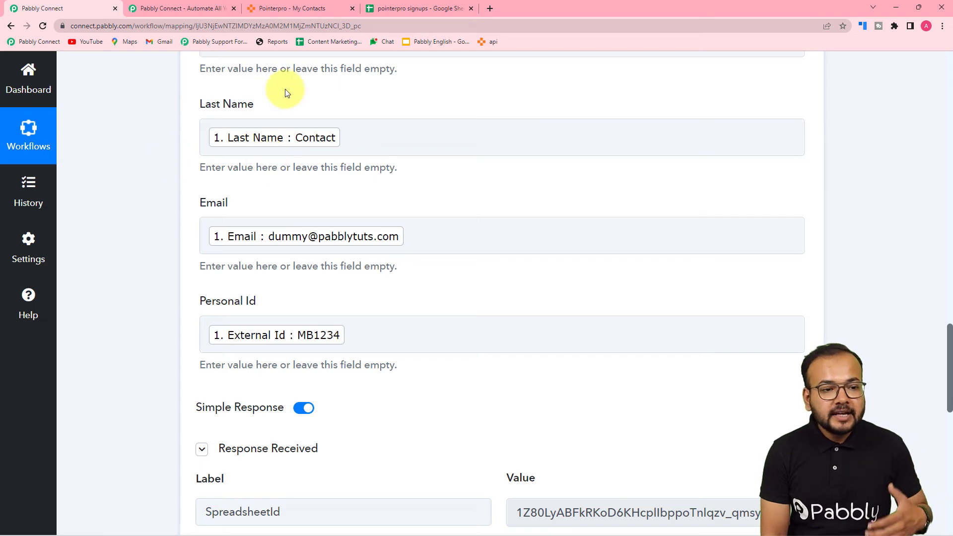
pyautogui.click(395, 9)
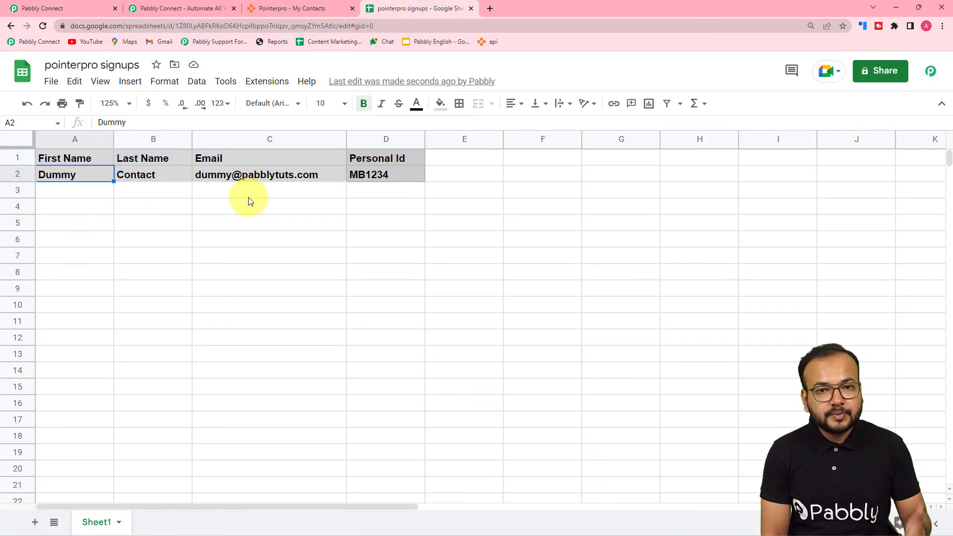
pyautogui.click(46, 8)
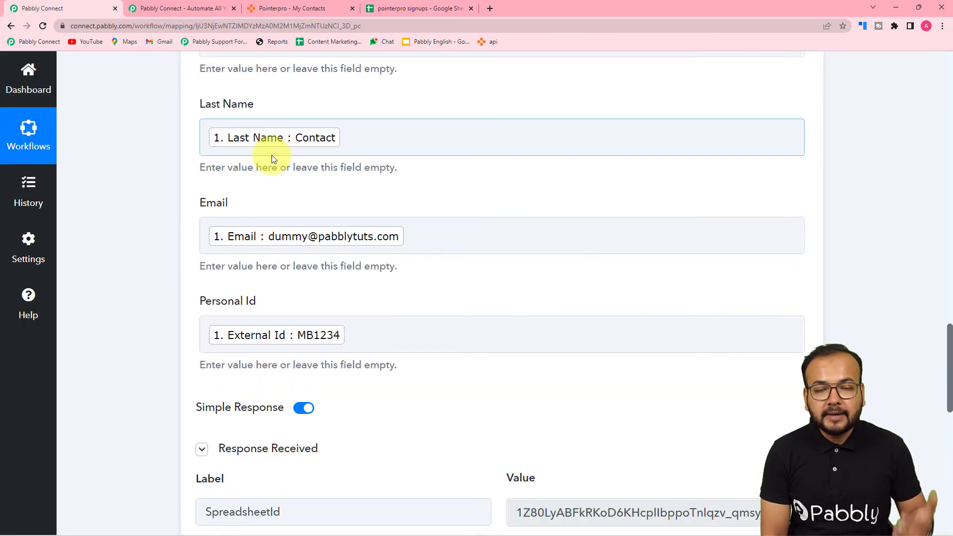
# Step: Collapse the Google Sheets action and the Pointerpro trigger in the workflow, and recheck the pointerpro signups sheet in Google Sheets
pyautogui.scroll(10, 105, 191)
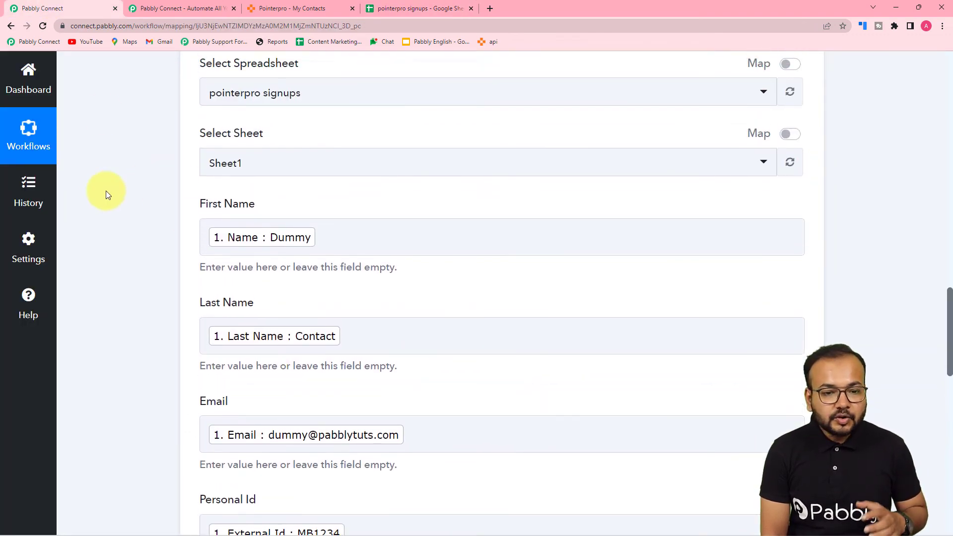
pyautogui.click(803, 255)
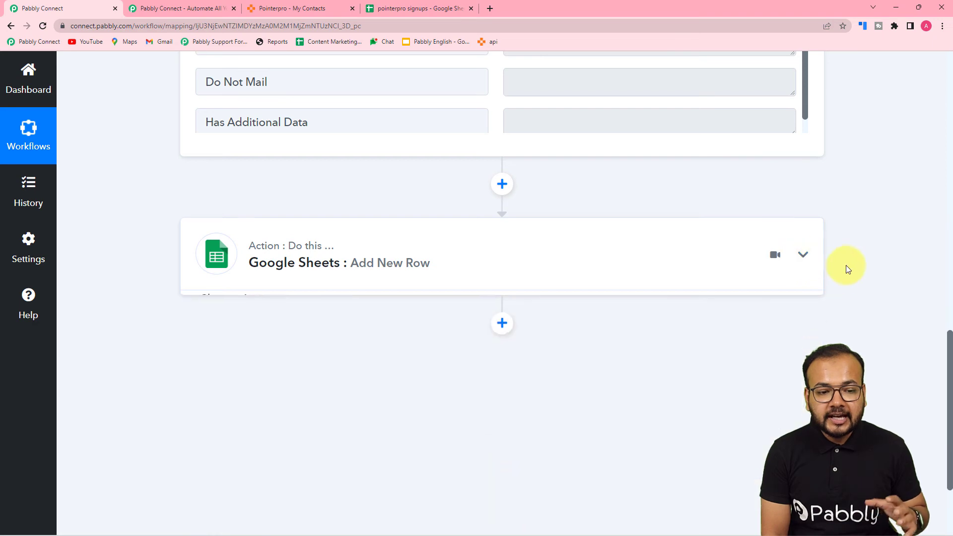
pyautogui.scroll(9, 847, 267)
pyautogui.scroll(6, 847, 269)
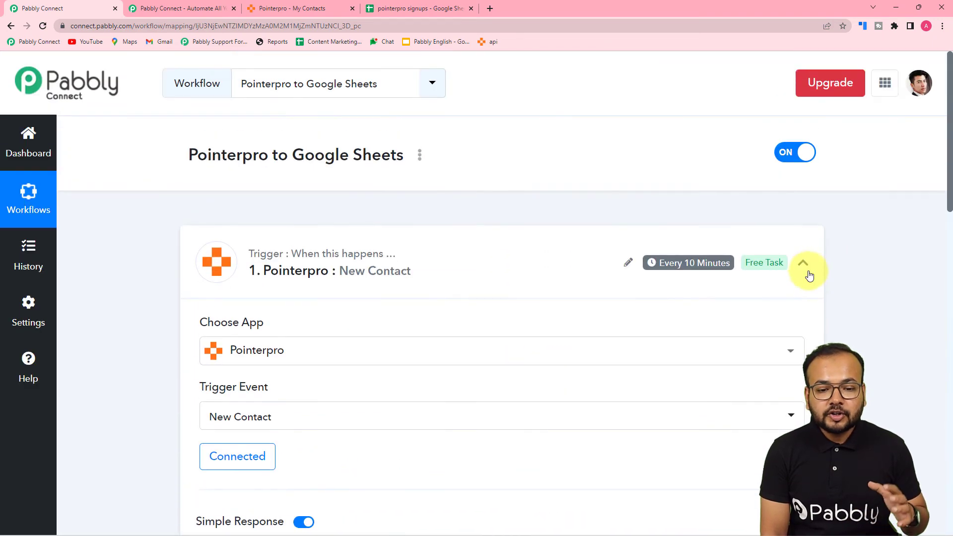
pyautogui.click(805, 263)
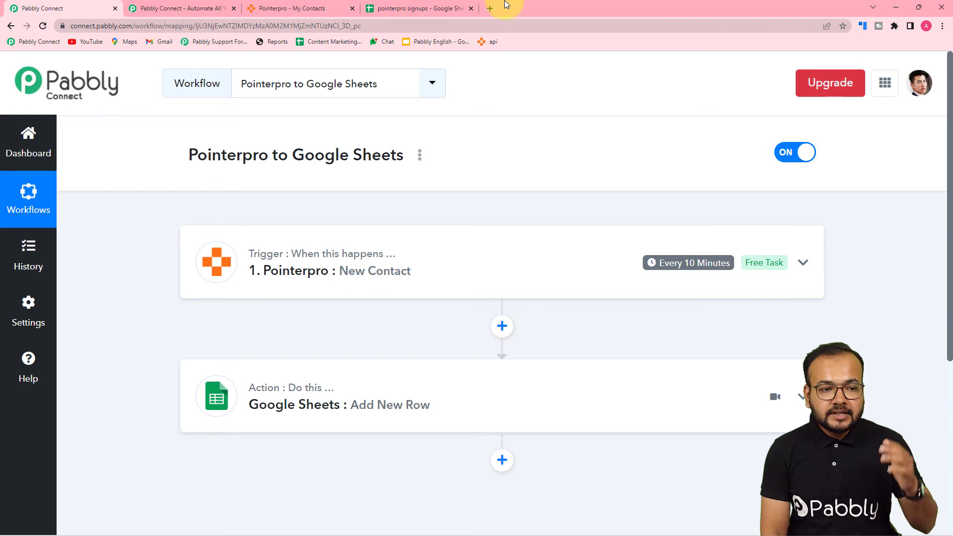
pyautogui.click(432, 7)
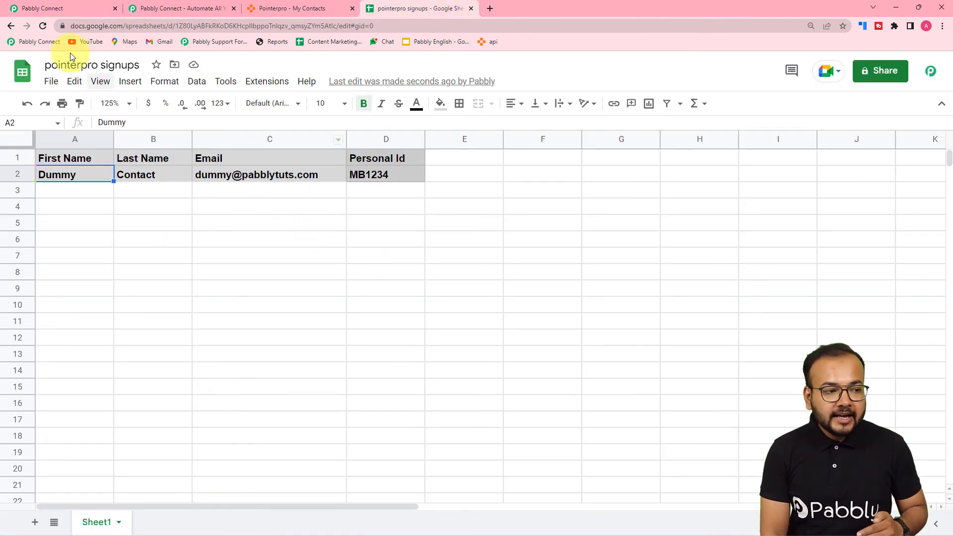
pyautogui.click(70, 7)
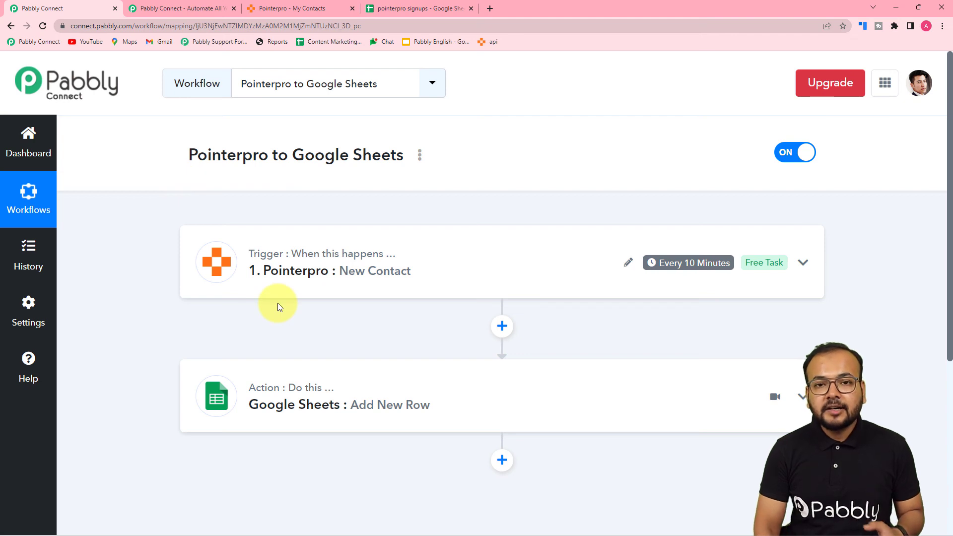